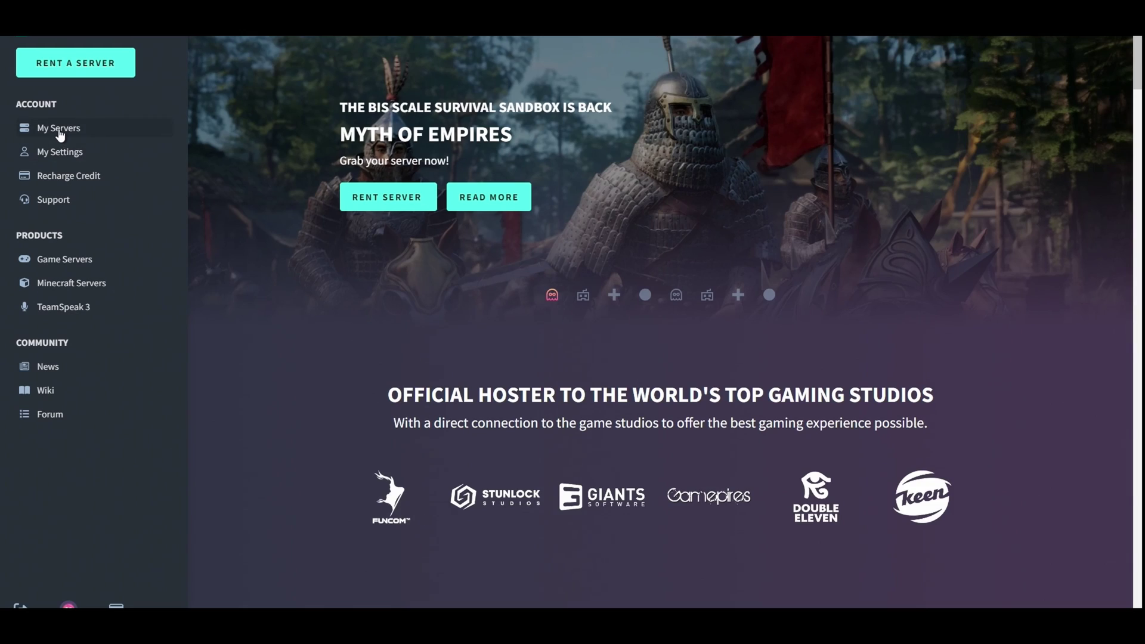
# - Find Myth of Empires in the game server catalogue by searching 'myth'
pyautogui.scroll(-2, 403, 269)
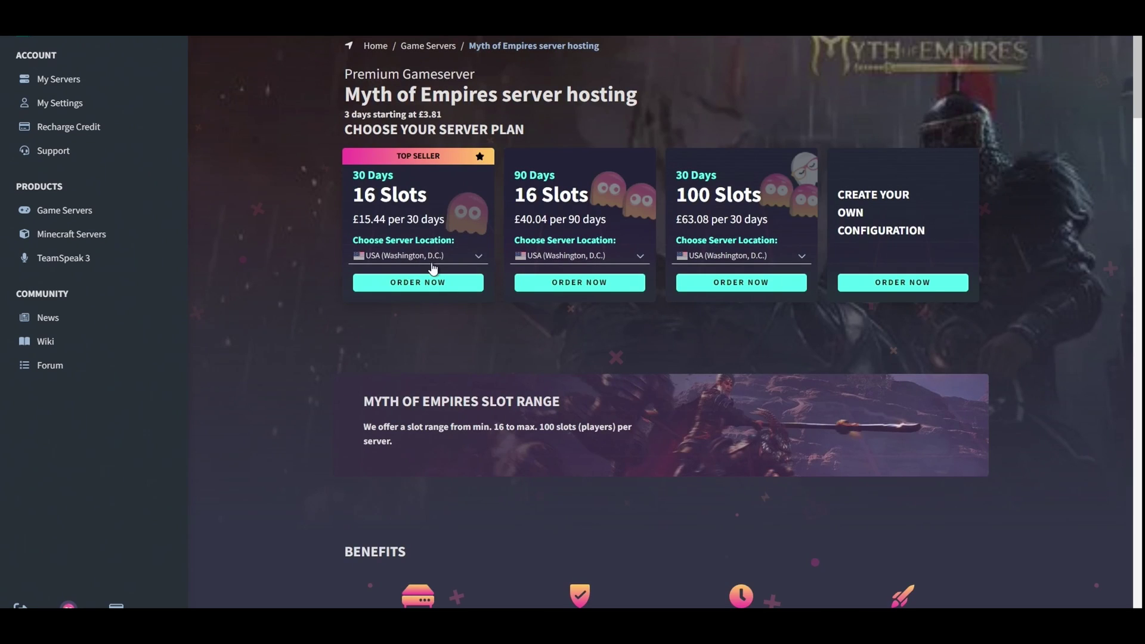
pyautogui.scroll(-4, 320, 336)
pyautogui.scroll(4, 299, 330)
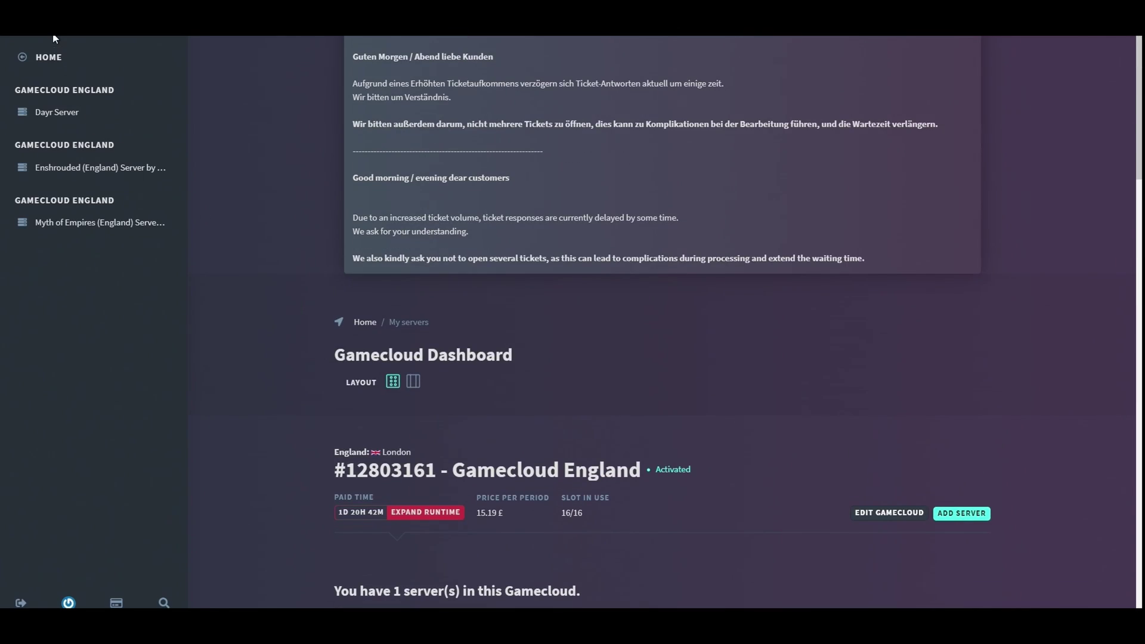
pyautogui.click(47, 60)
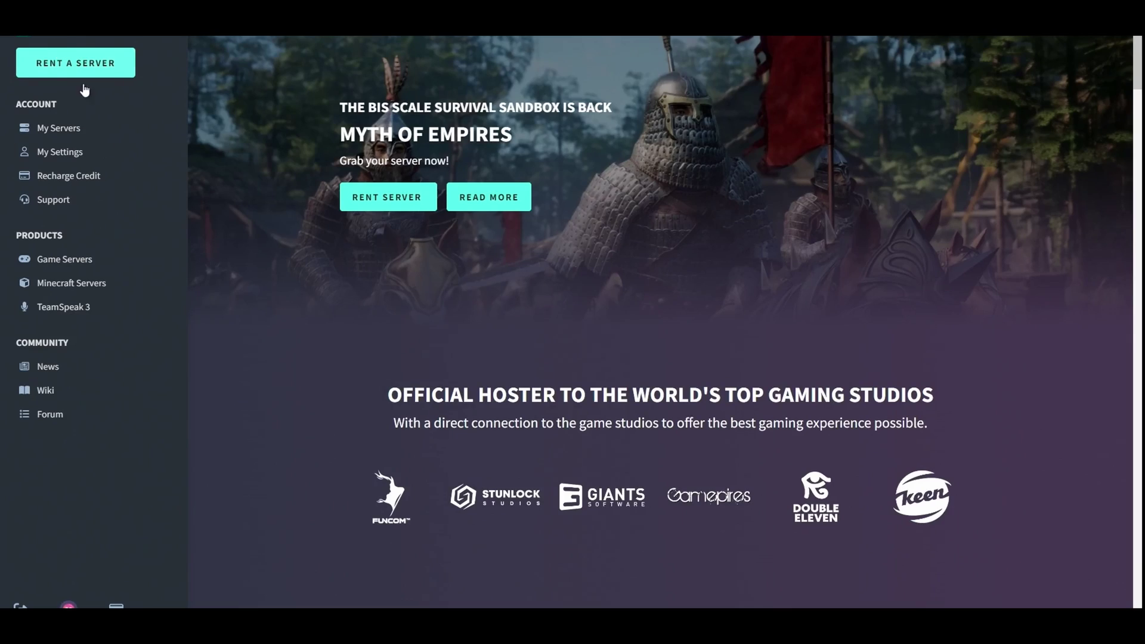
pyautogui.click(65, 259)
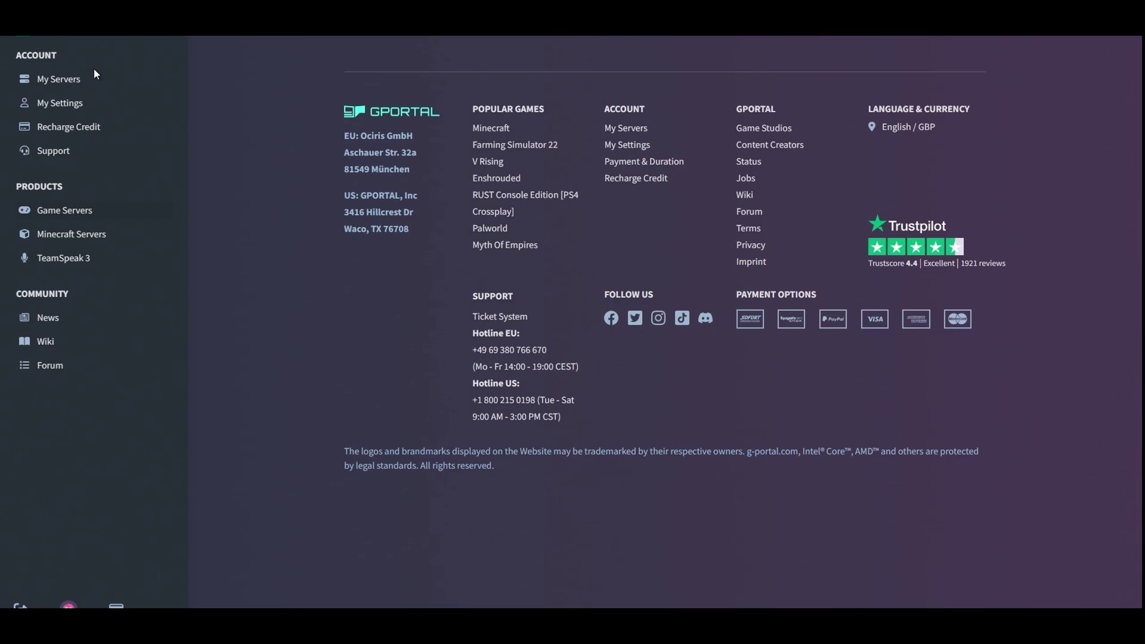
pyautogui.scroll(-6, 316, 260)
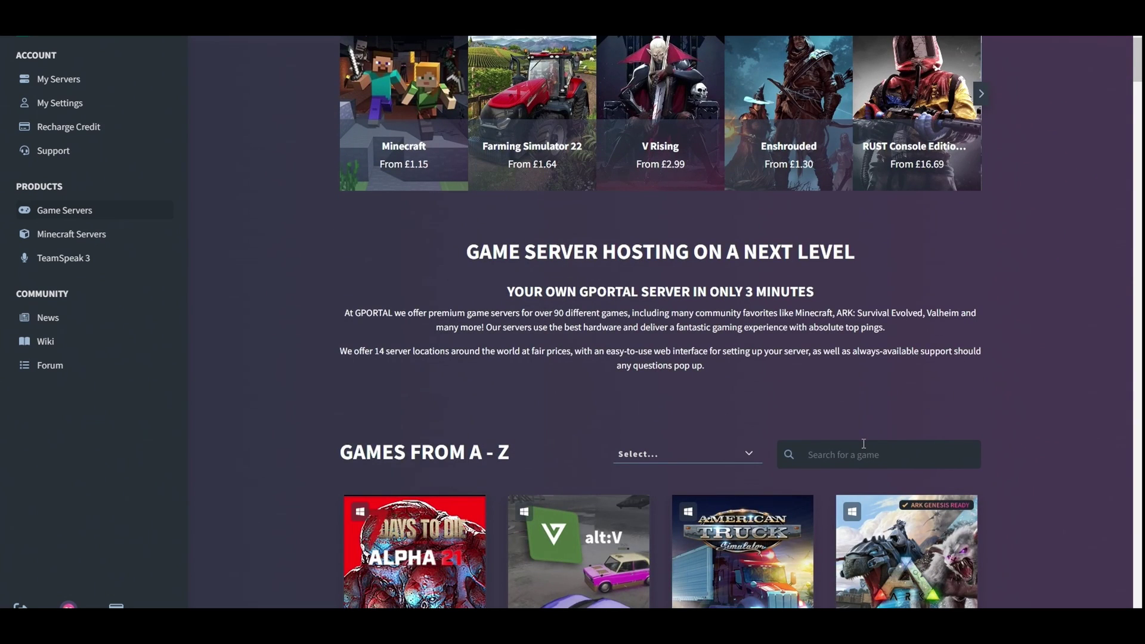
pyautogui.write('myth')
pyautogui.scroll(-3, 700, 376)
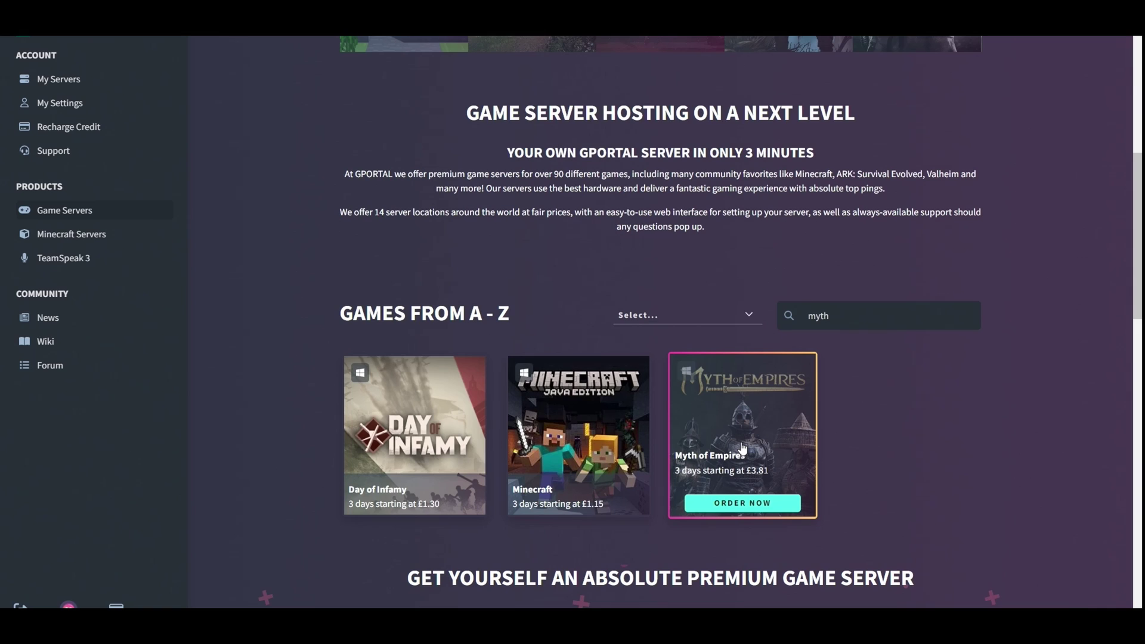
pyautogui.click(742, 447)
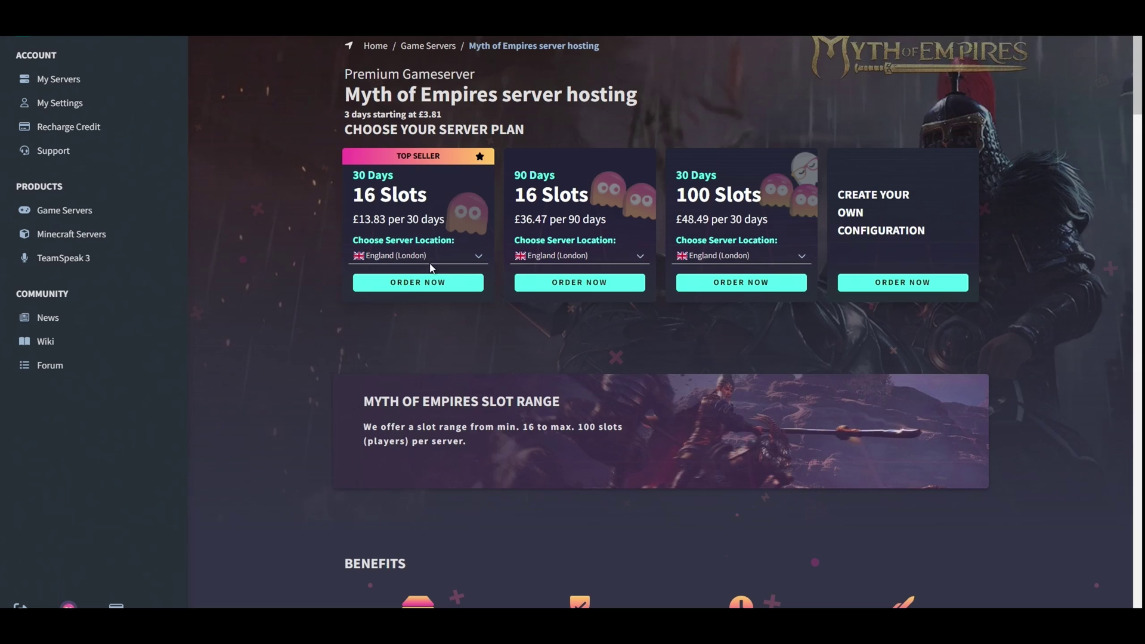
# - Order the 30-day 16-slot Myth of Empires plan and go to My Servers
pyautogui.click(415, 285)
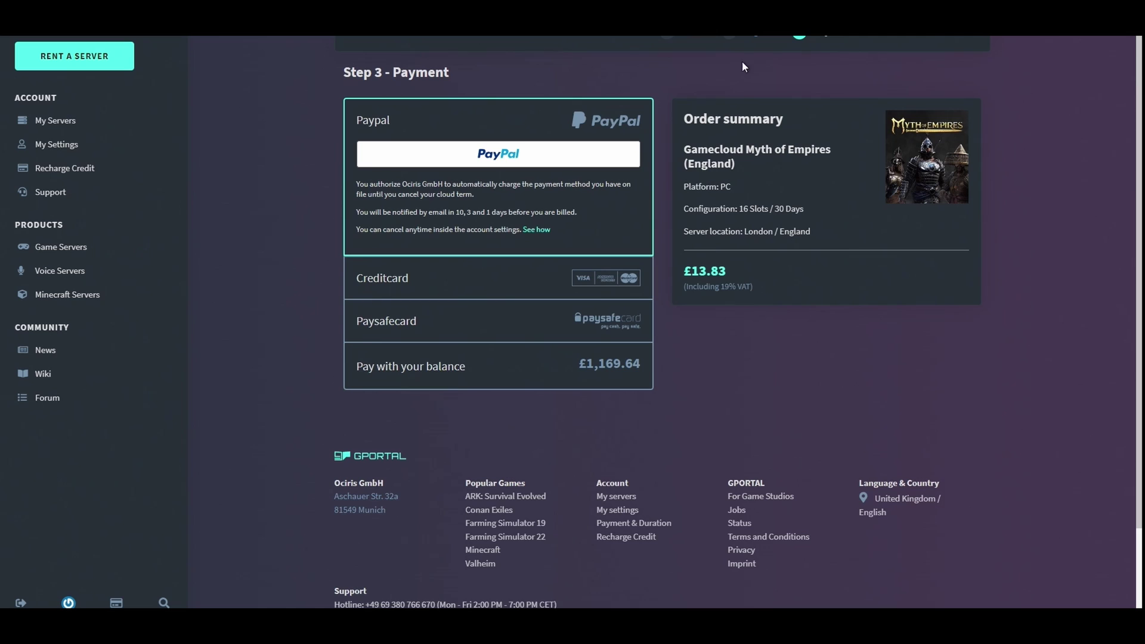
pyautogui.moveTo(65, 129); pyautogui.dragTo(68, 130)
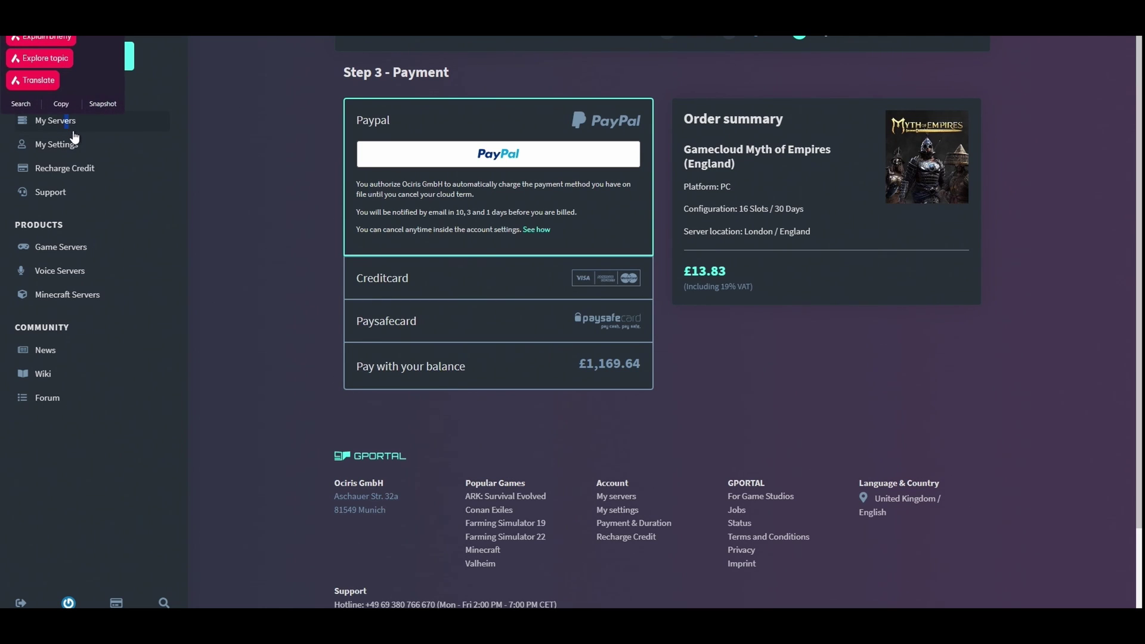
pyautogui.click(90, 128)
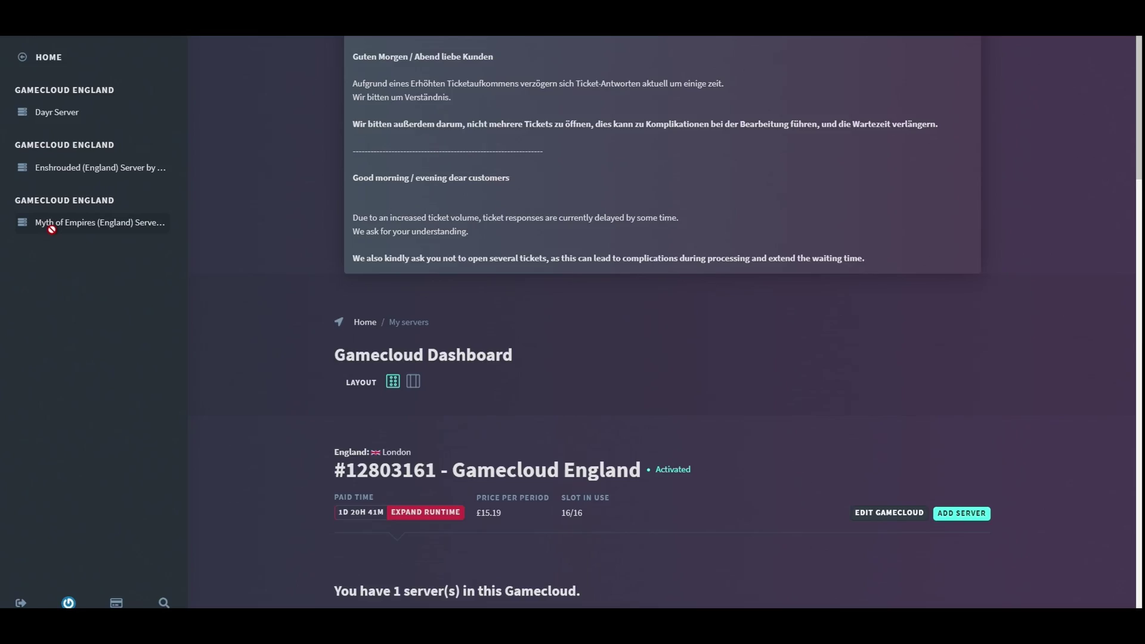
# - Open the Myth of Empires server's Status page: stopped, with 0/16 players
pyautogui.click(52, 225)
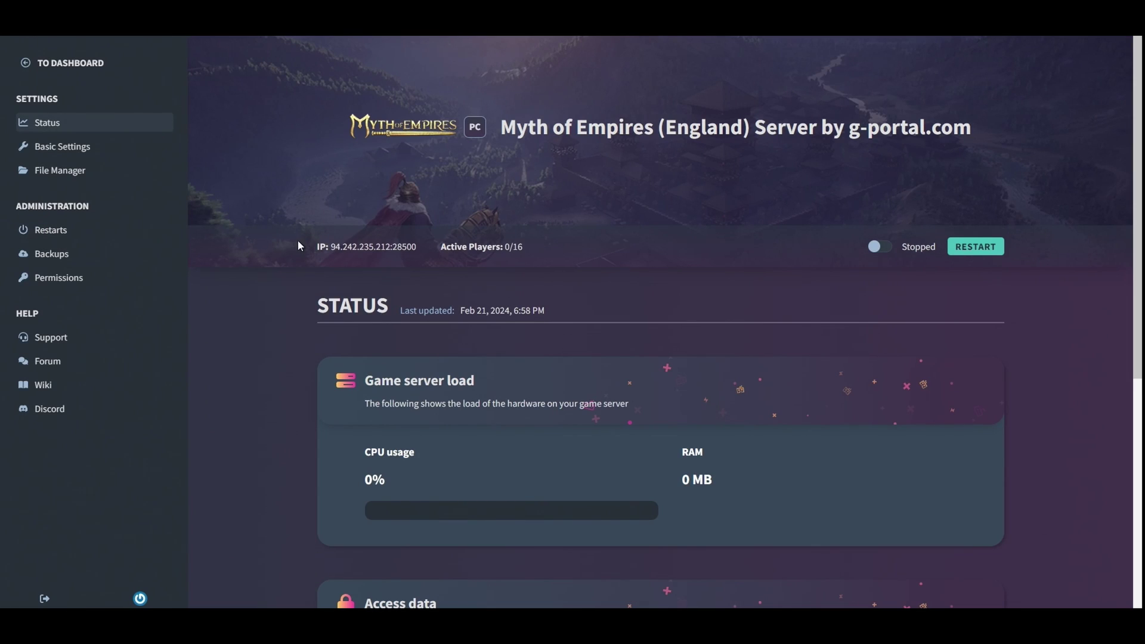
pyautogui.scroll(-2, 269, 280)
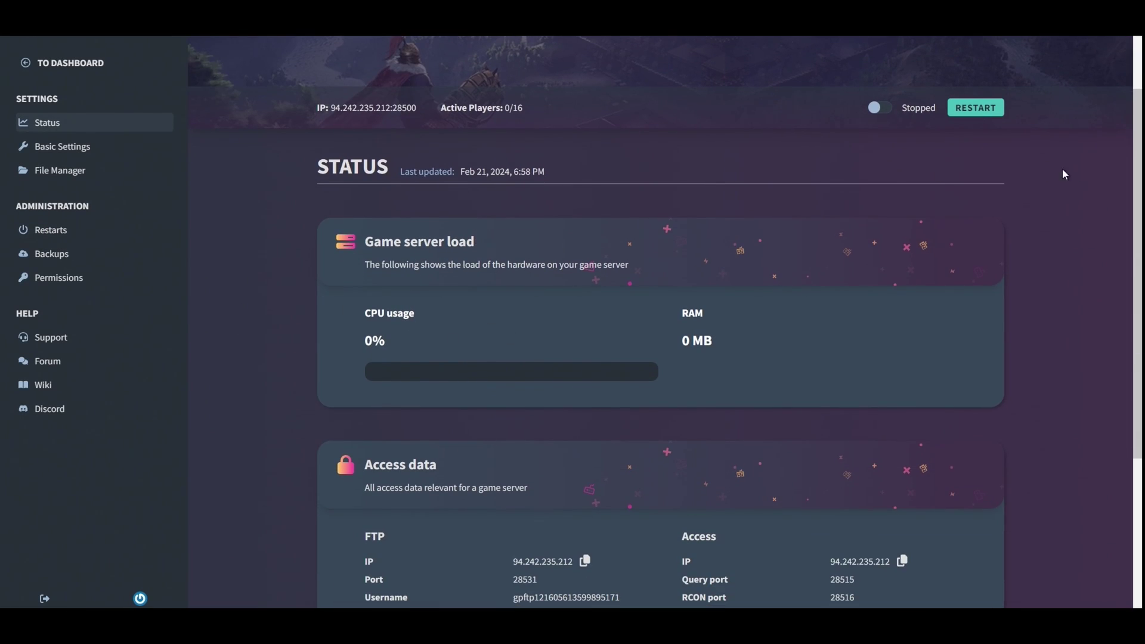
pyautogui.scroll(-2, 781, 195)
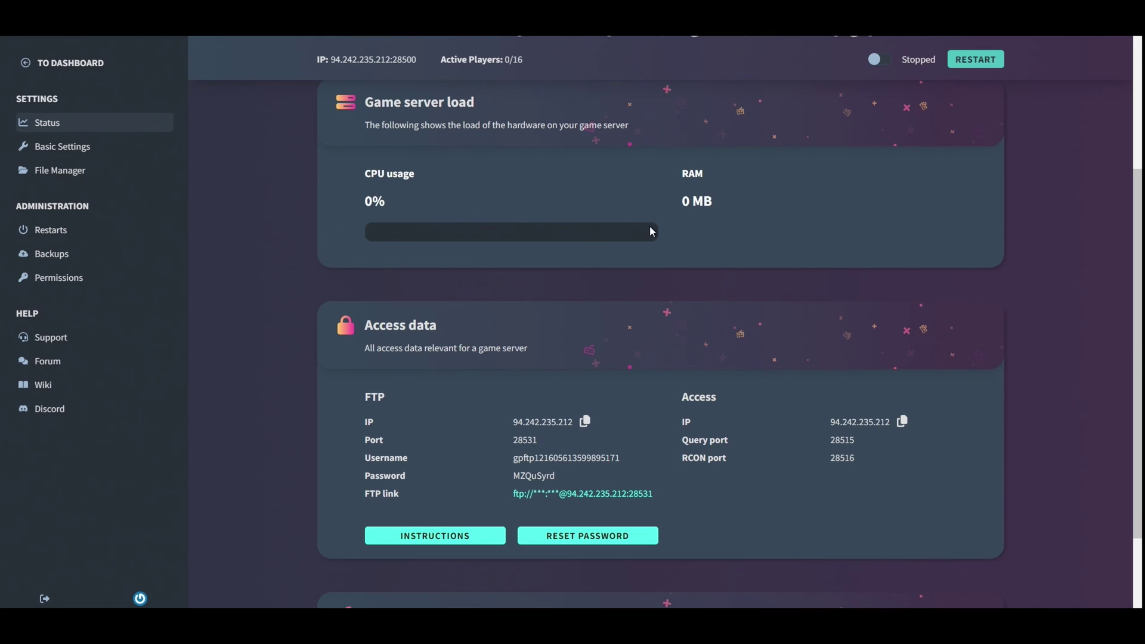
pyautogui.scroll(-3, 377, 379)
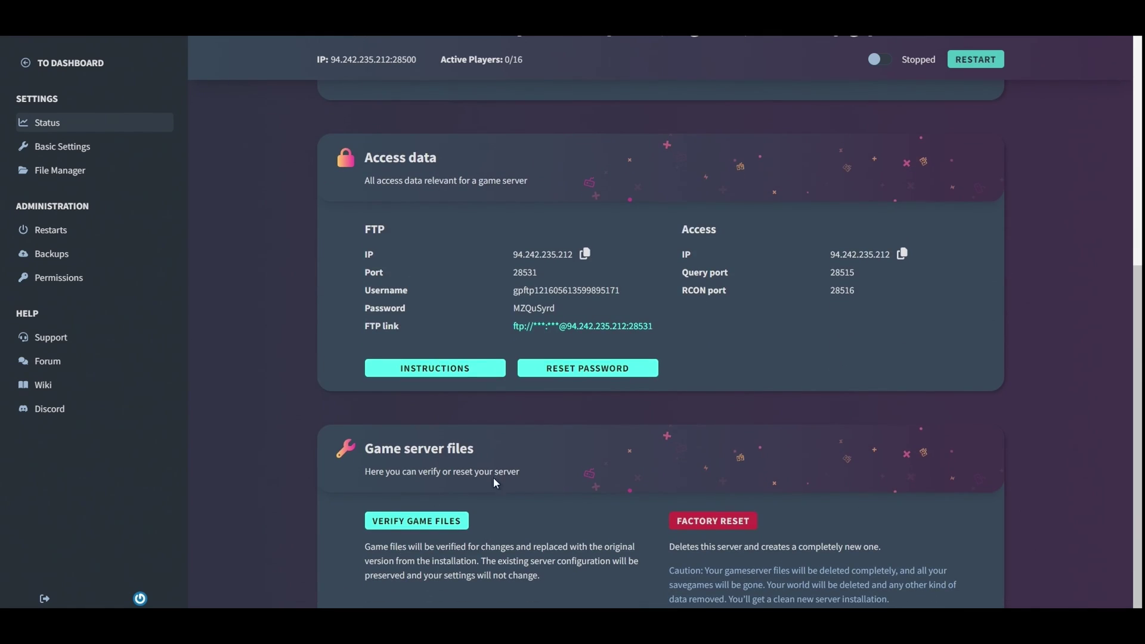
pyautogui.scroll(8, 266, 349)
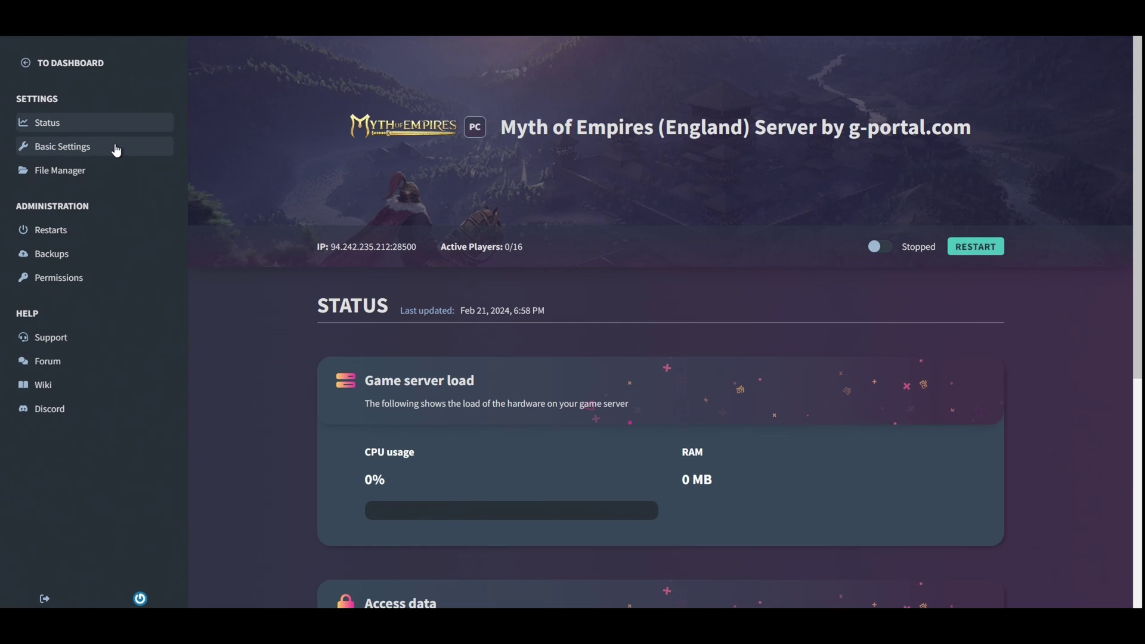
# - In Basic Settings, rename the server to 'Dayrs server'
pyautogui.click(79, 154)
pyautogui.scroll(-2, 283, 339)
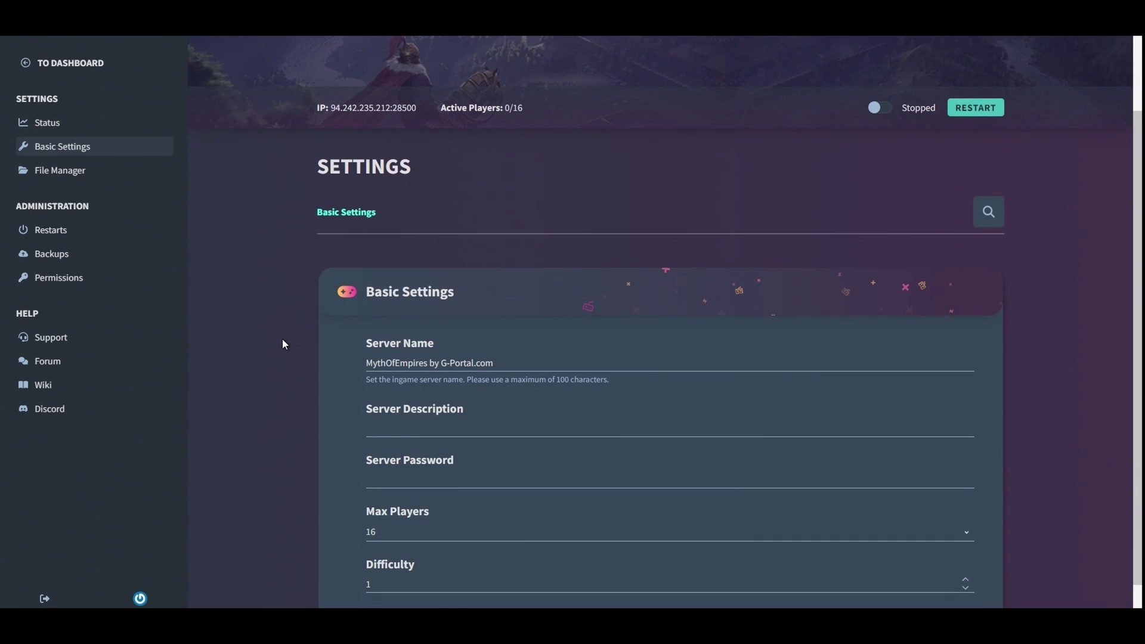
pyautogui.scroll(-1, 283, 344)
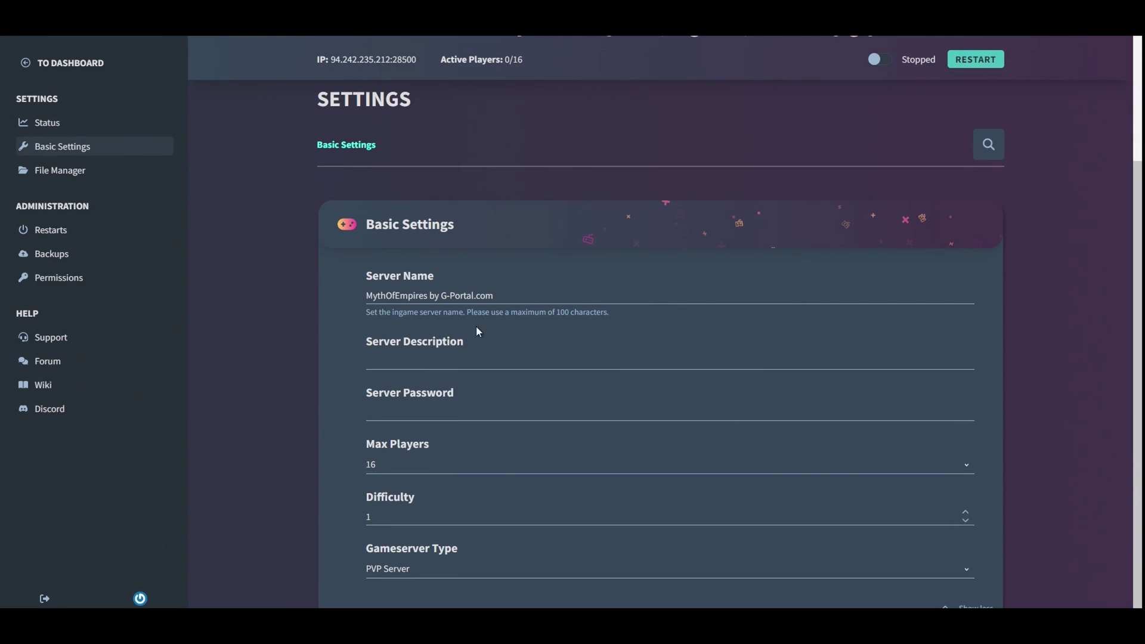
pyautogui.moveTo(492, 295); pyautogui.dragTo(359, 292)
pyautogui.press('BackSpace')
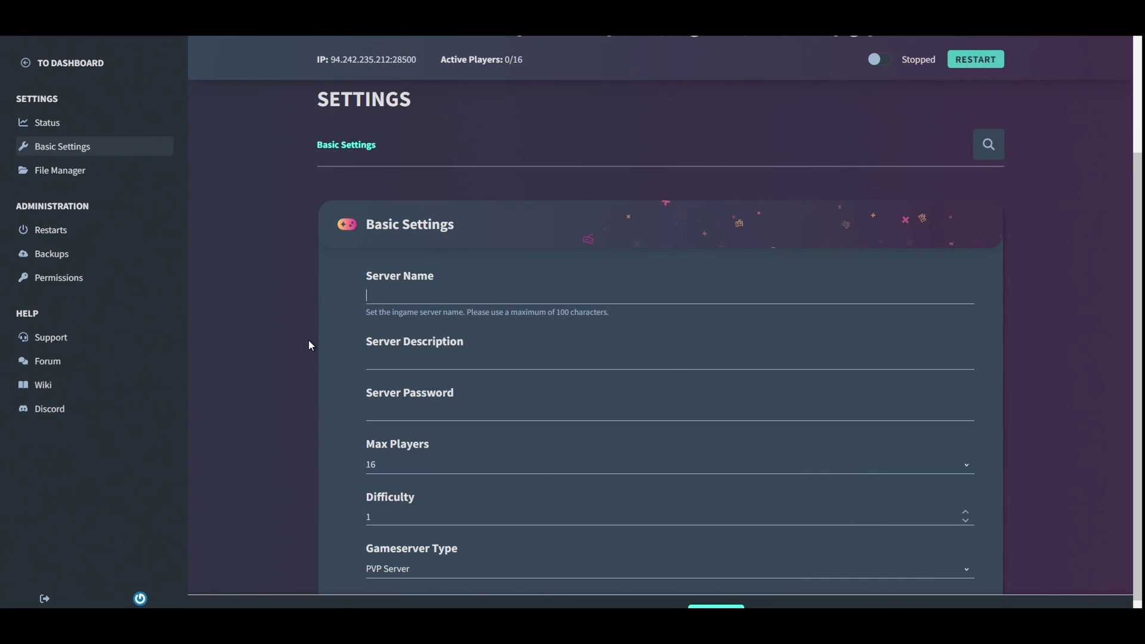
pyautogui.write('Dayrs server')
pyautogui.click(425, 366)
# - Enter a server password, then delete it so the Server Password field stays empty
pyautogui.click(406, 409)
pyautogui.moveTo(435, 408); pyautogui.dragTo(338, 421)
pyautogui.press('BackSpace')
pyautogui.scroll(-1, 291, 416)
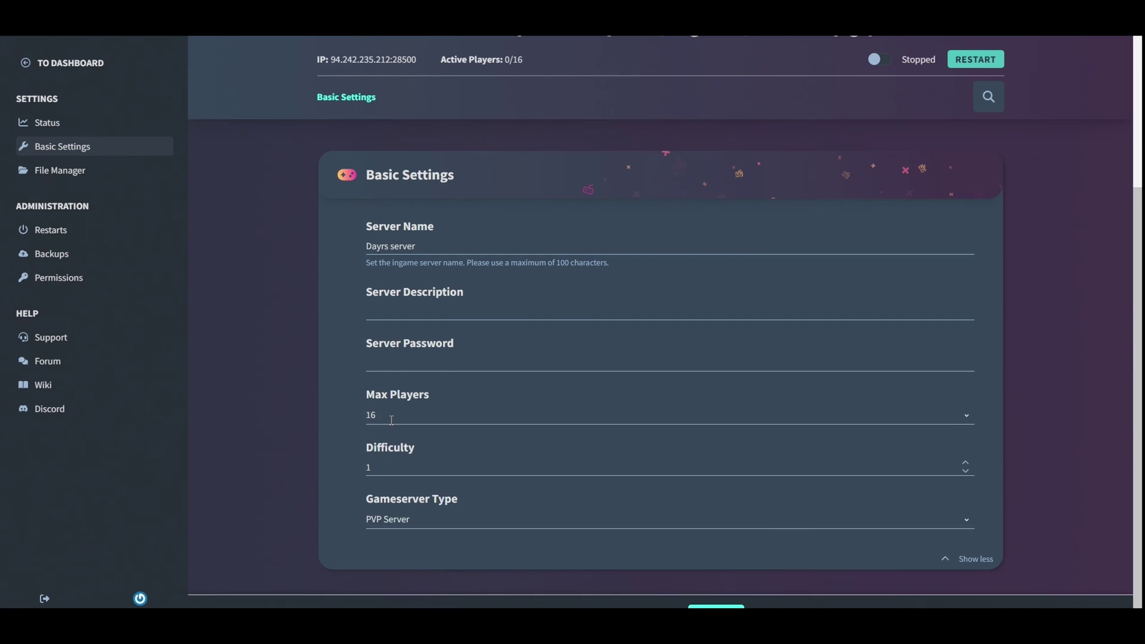
pyautogui.click(382, 418)
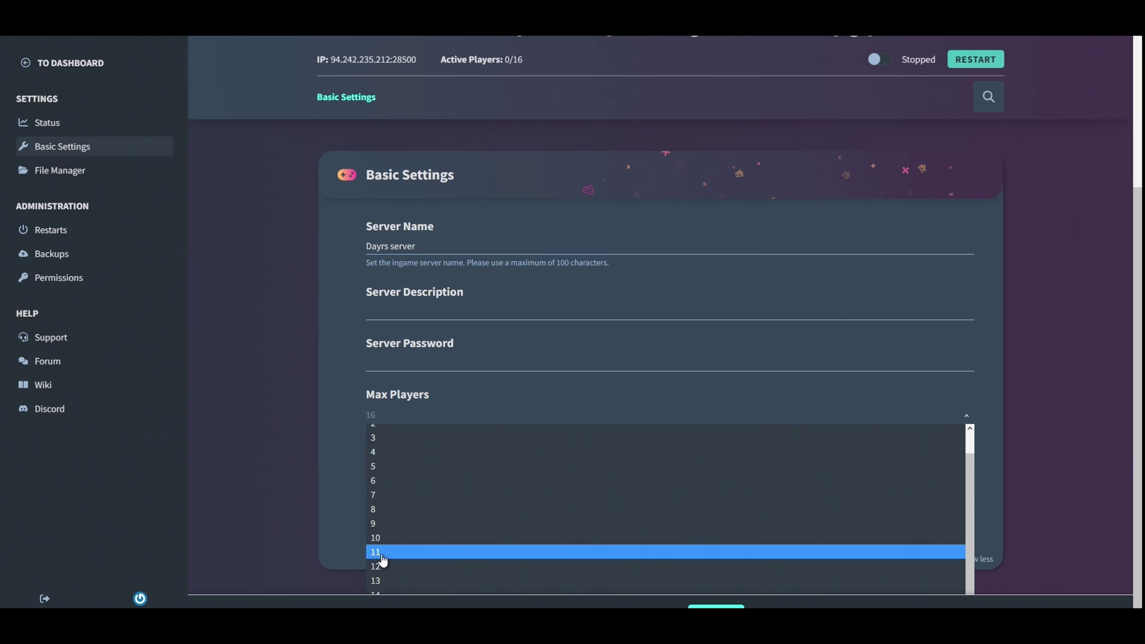
pyautogui.click(353, 549)
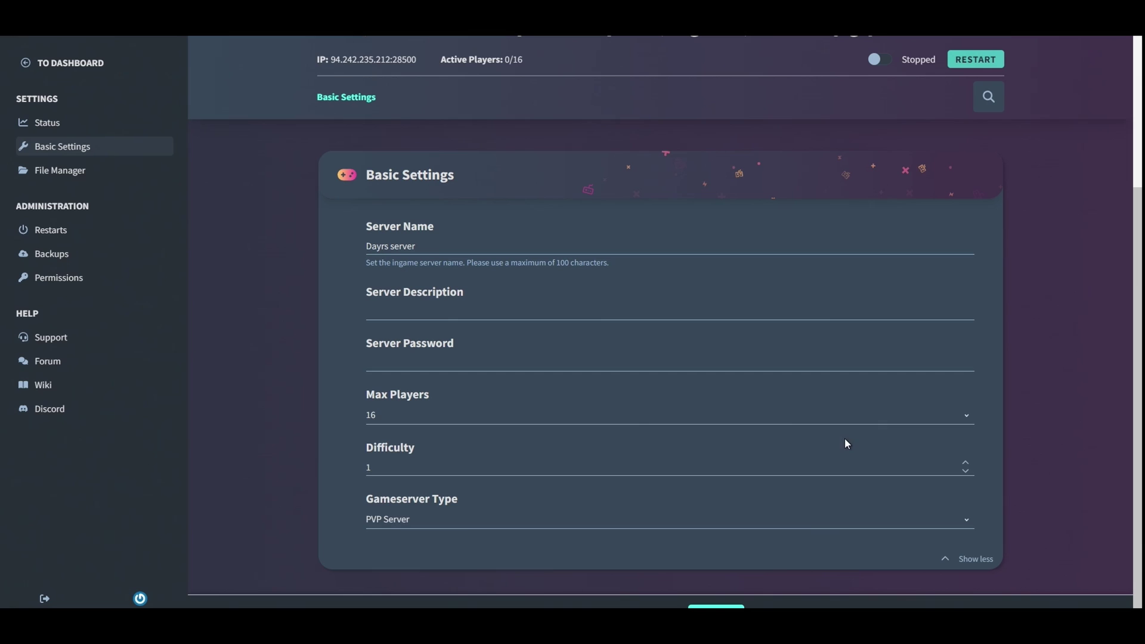
pyautogui.click(965, 463)
pyautogui.click(966, 464)
pyautogui.click(965, 465)
pyautogui.click(965, 465)
pyautogui.click(965, 464)
pyautogui.click(965, 464)
pyautogui.click(966, 464)
pyautogui.click(966, 464)
pyautogui.click(965, 464)
pyautogui.click(966, 464)
pyautogui.click(965, 471)
pyautogui.click(966, 472)
pyautogui.click(966, 472)
pyautogui.click(966, 472)
pyautogui.click(423, 524)
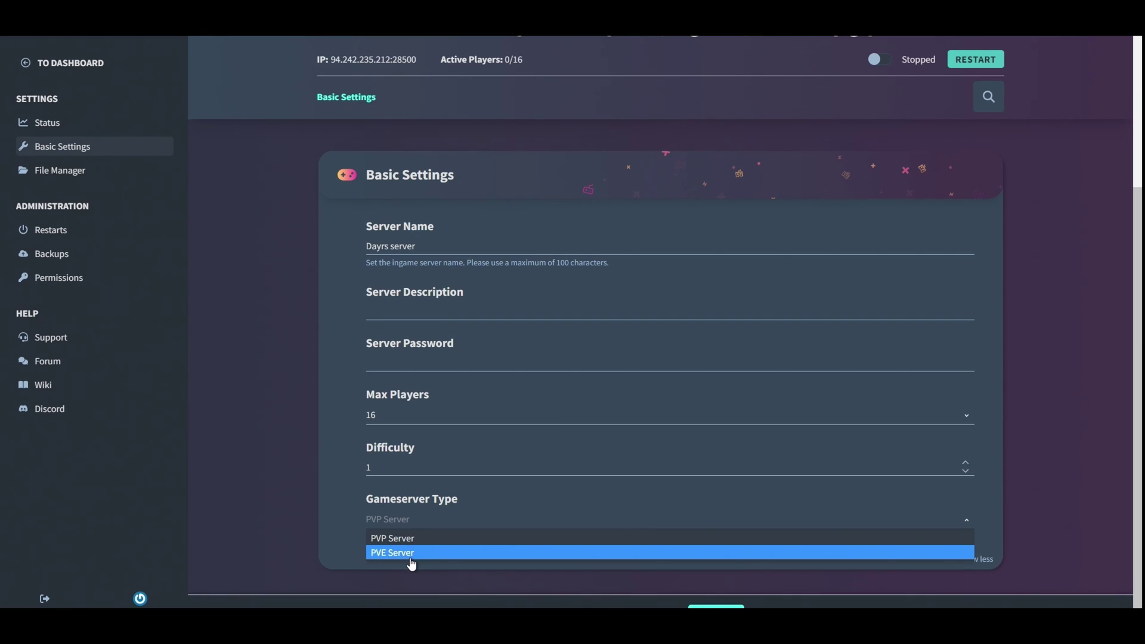
pyautogui.click(427, 539)
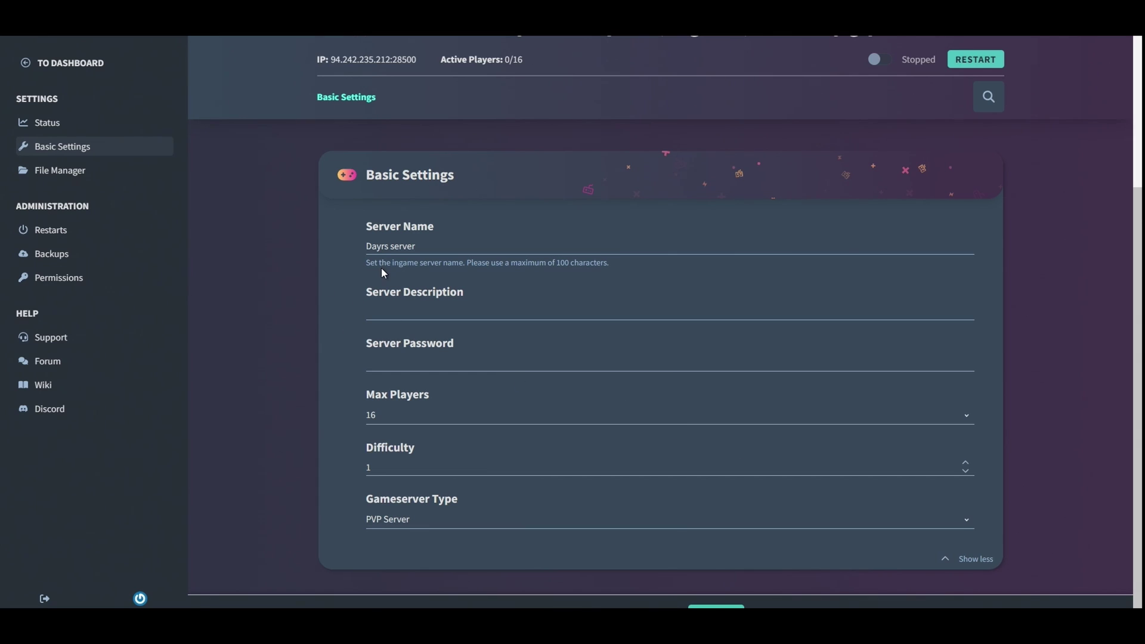
# - Start Dayrs server with its power toggle so it switches from Stopped to Running
pyautogui.scroll(3, 822, 184)
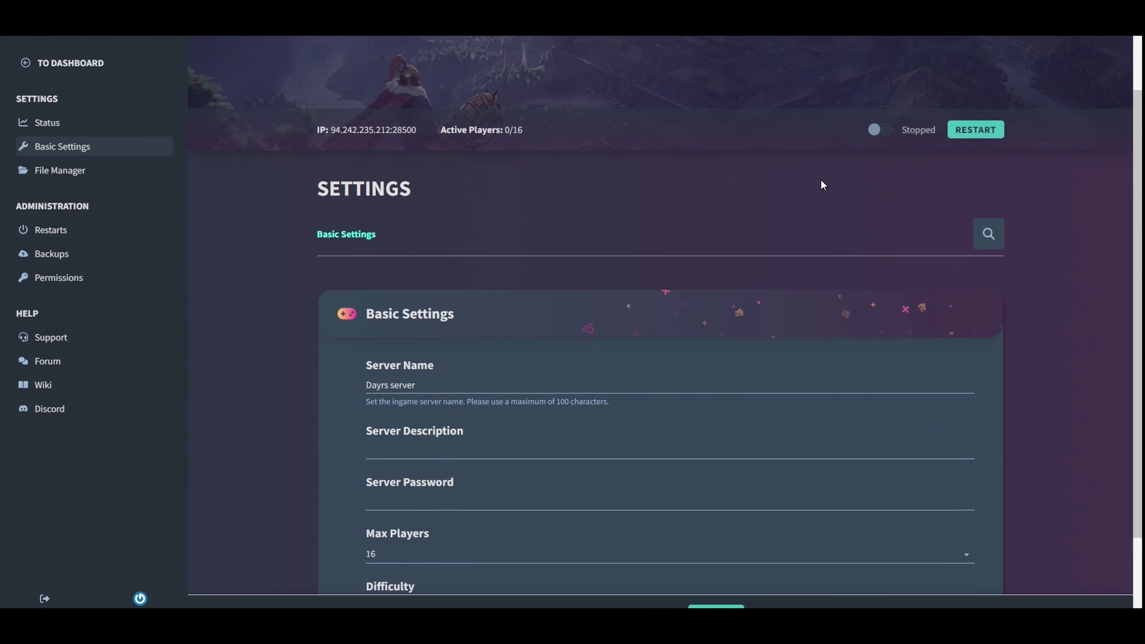
pyautogui.click(881, 129)
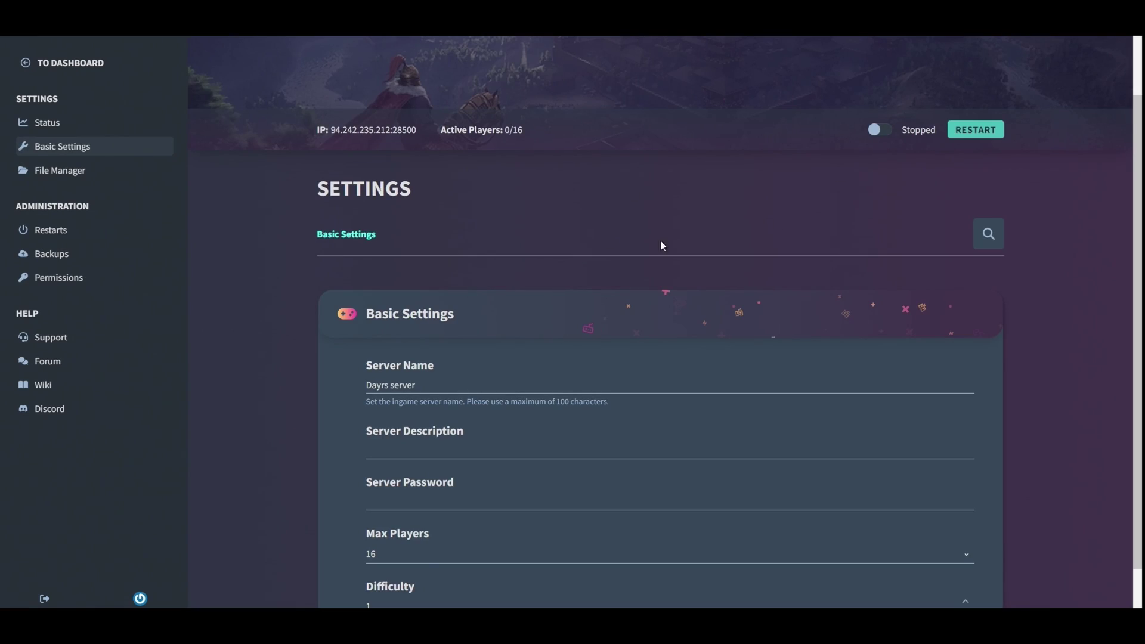
pyautogui.scroll(-2, 265, 250)
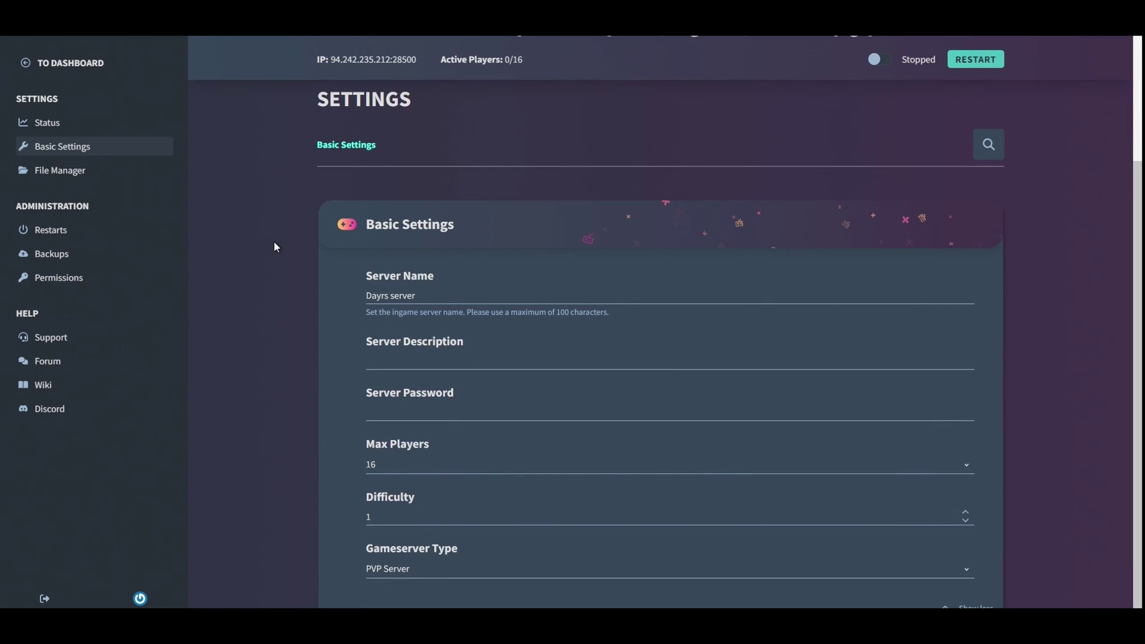
pyautogui.scroll(3, 484, 183)
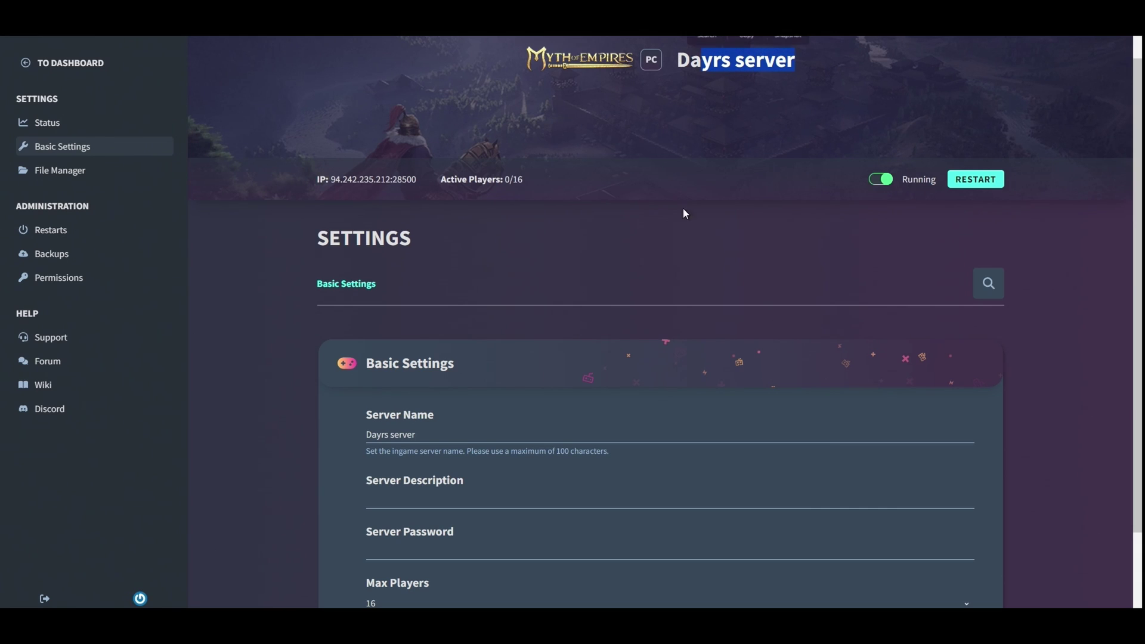
# - Look through the File Manager and Status pages, then open Restart Schedules
pyautogui.click(62, 179)
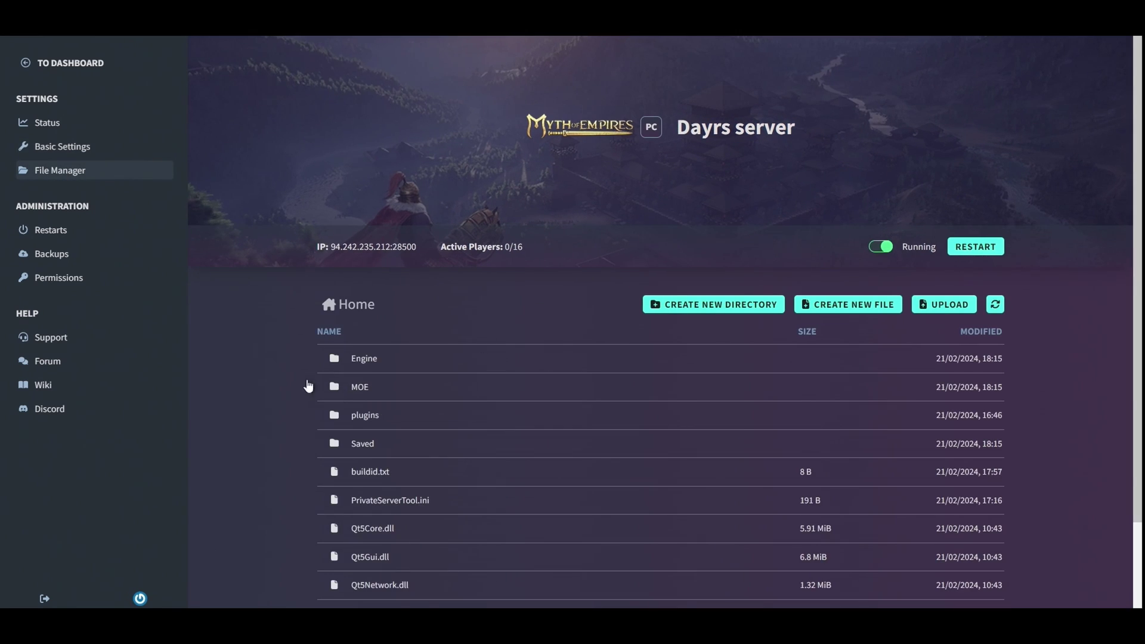
pyautogui.scroll(-3, 288, 377)
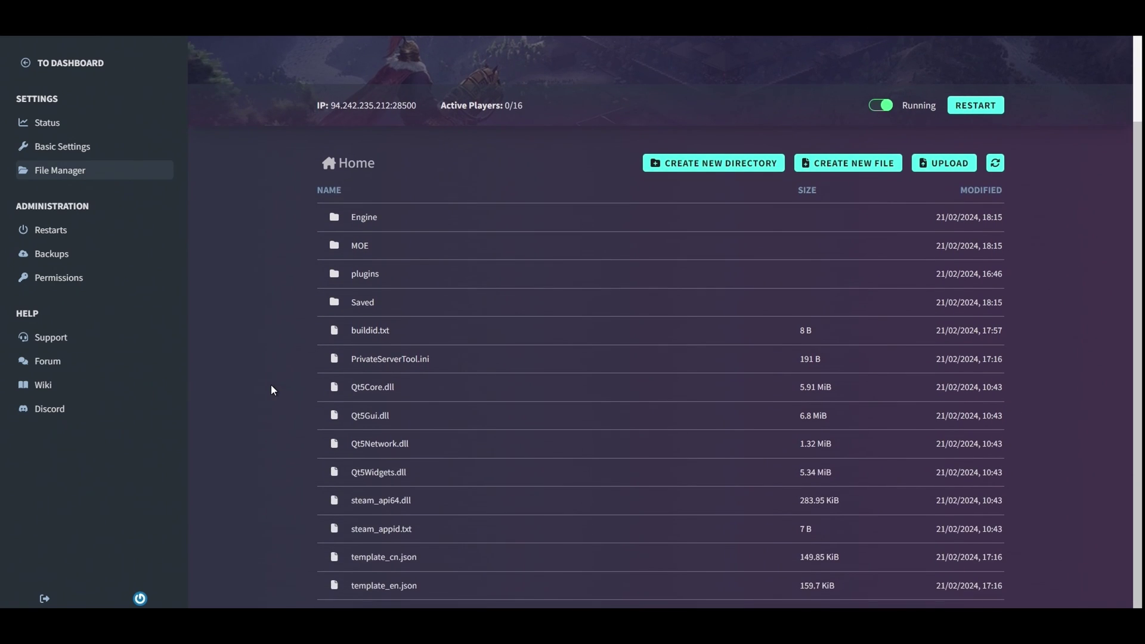
pyautogui.scroll(3, 270, 388)
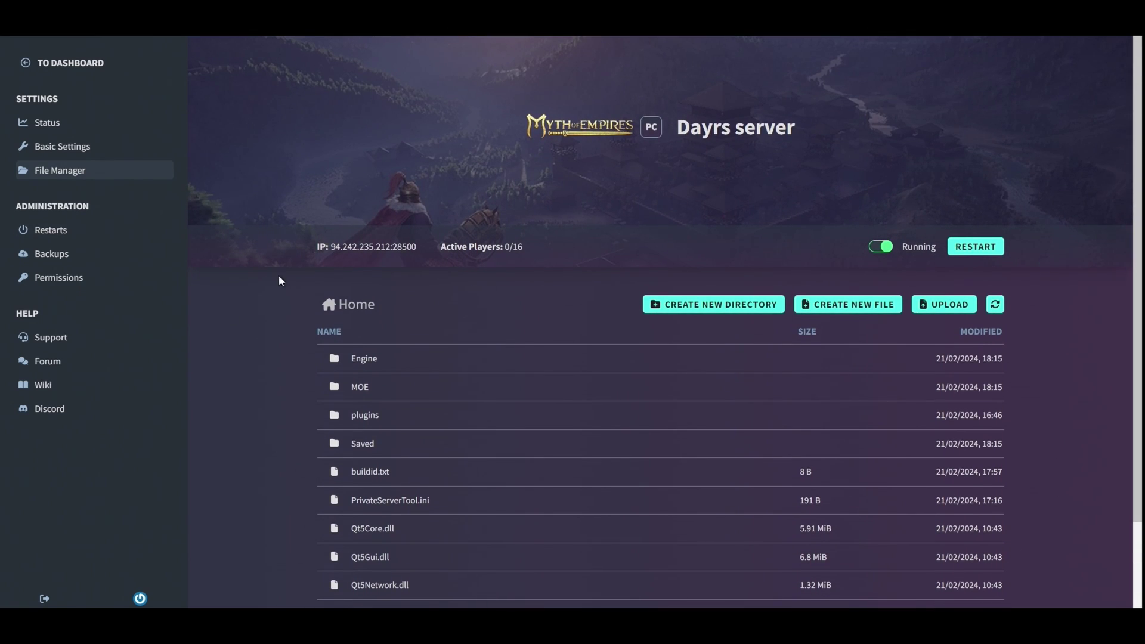
pyautogui.click(69, 126)
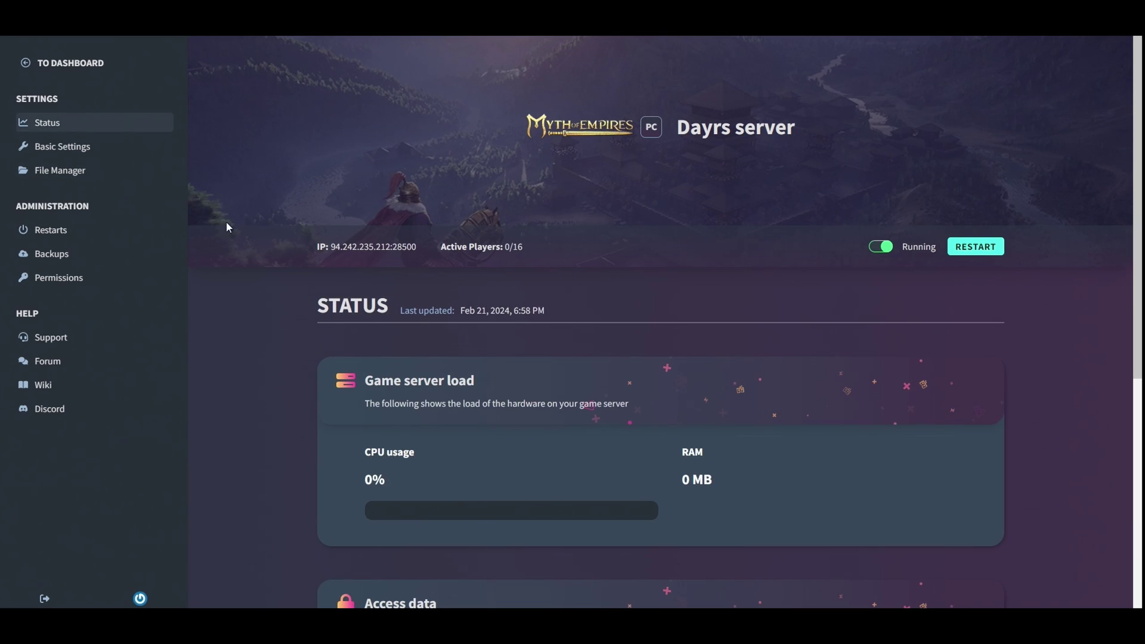
pyautogui.scroll(-5, 316, 442)
pyautogui.scroll(-3, 317, 439)
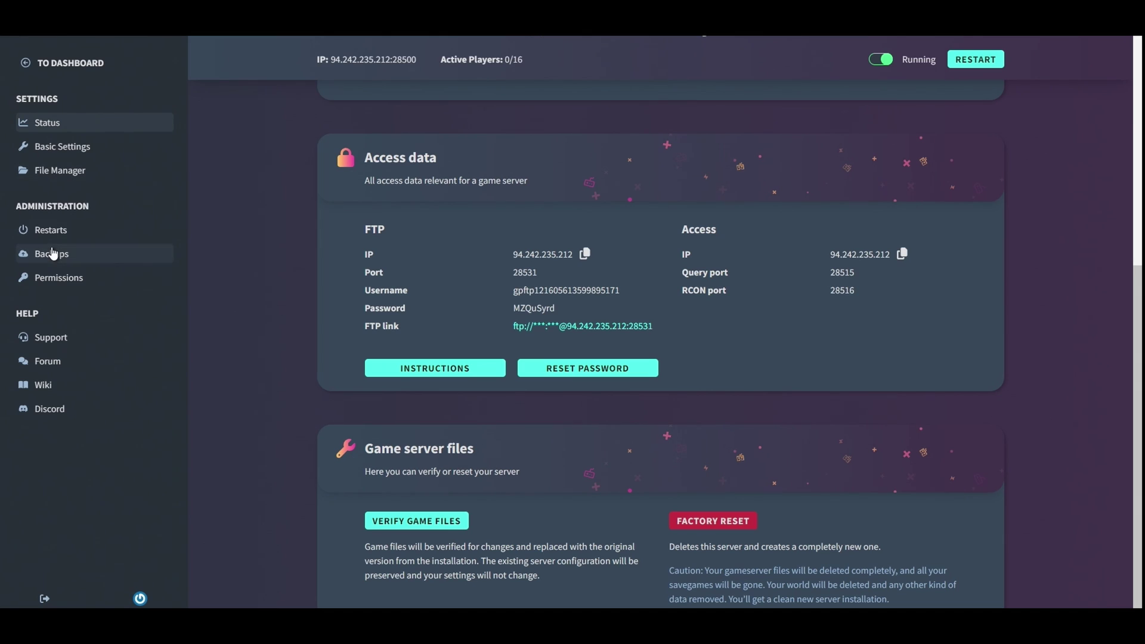
pyautogui.click(49, 222)
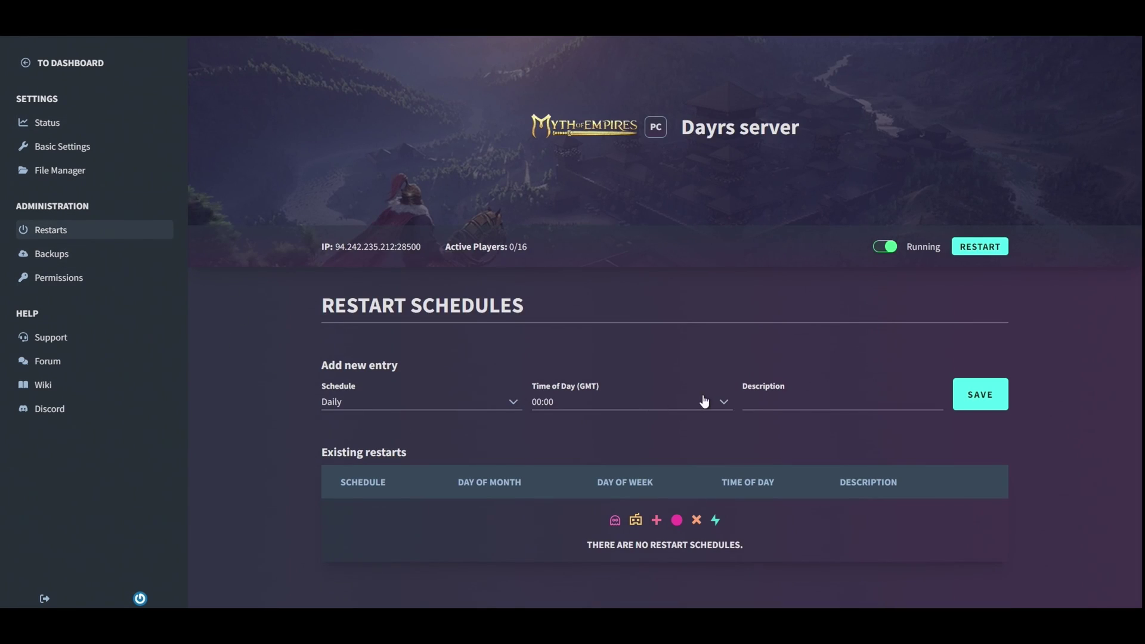
# - Save a daily restart at 05:30 GMT described 'Daily restart'
pyautogui.click(676, 411)
pyautogui.scroll(-10, 626, 453)
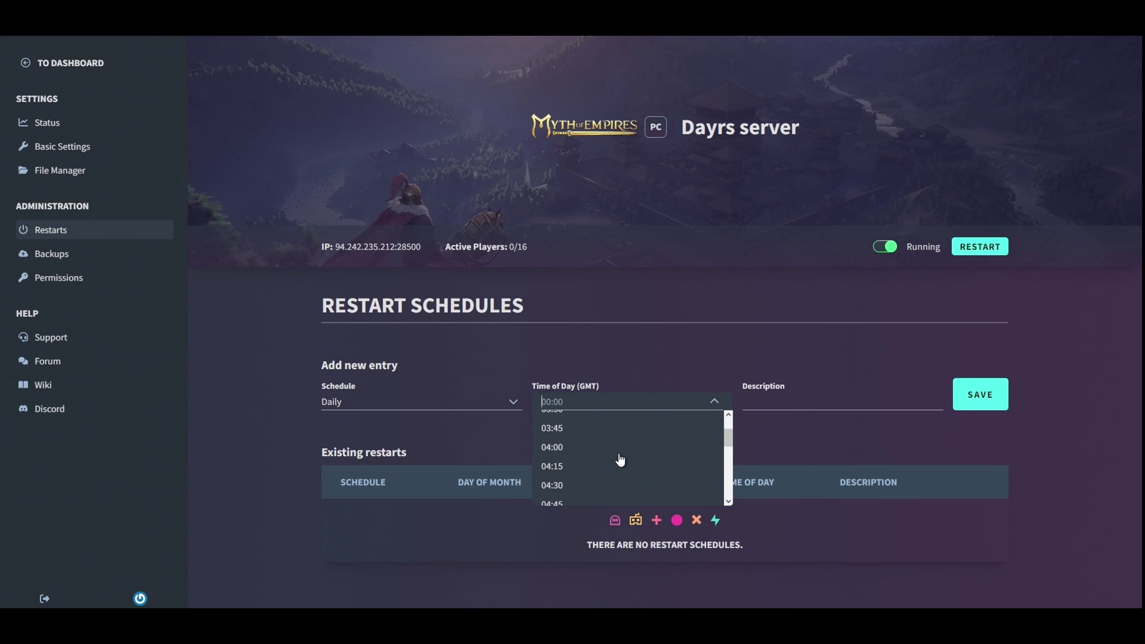
pyautogui.scroll(3, 572, 459)
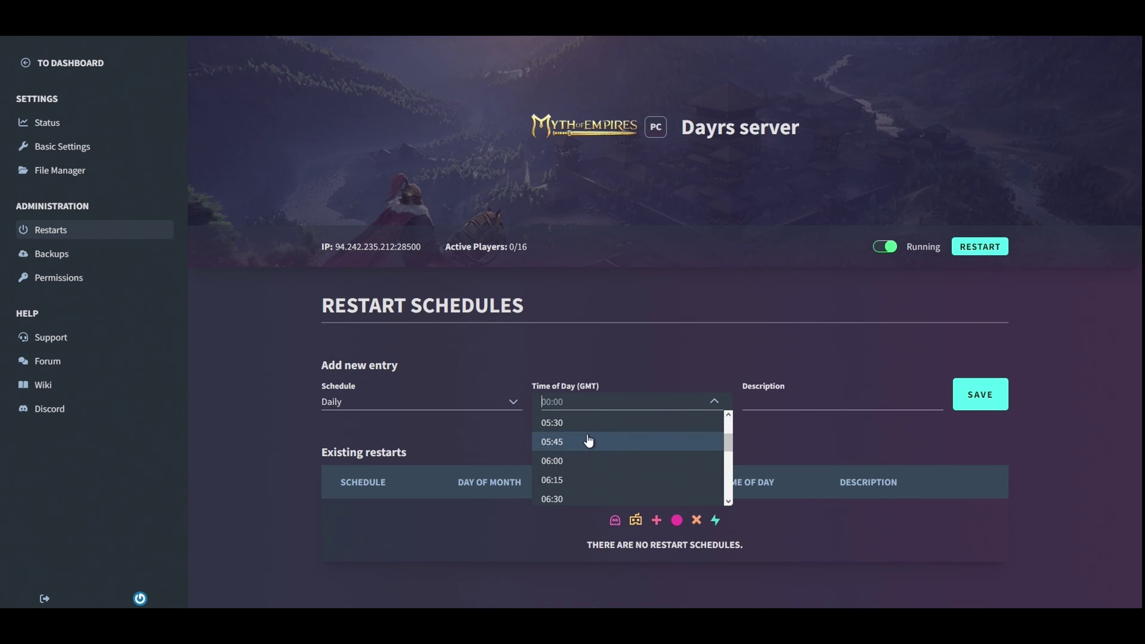
pyautogui.click(587, 422)
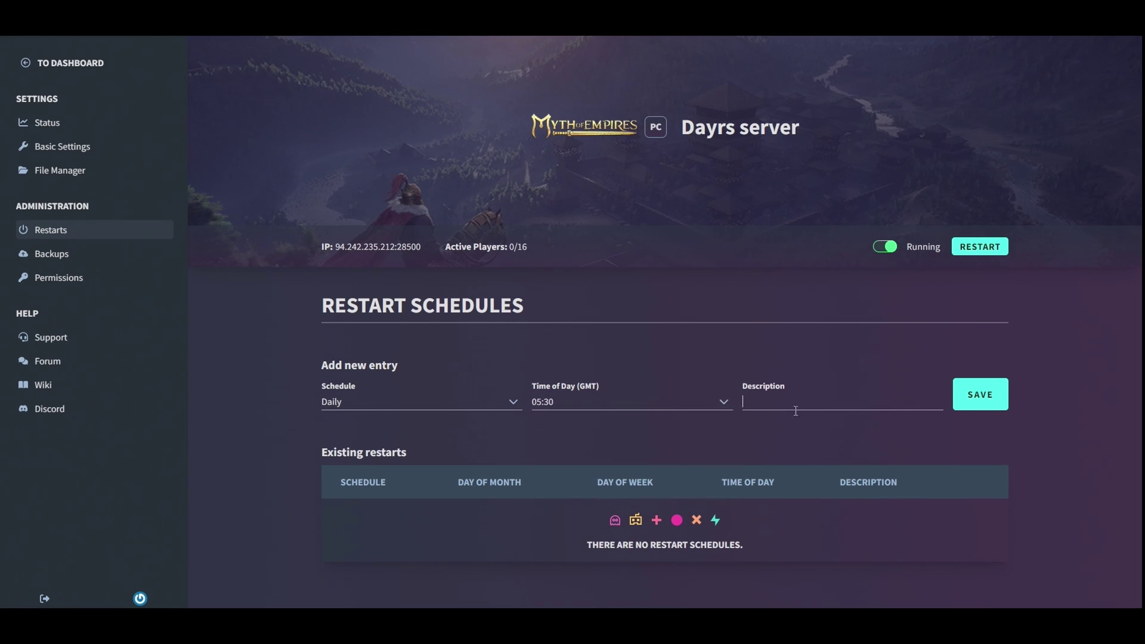
pyautogui.write('Dia')
pyautogui.write('ily rest')
pyautogui.write('art')
pyautogui.click(969, 407)
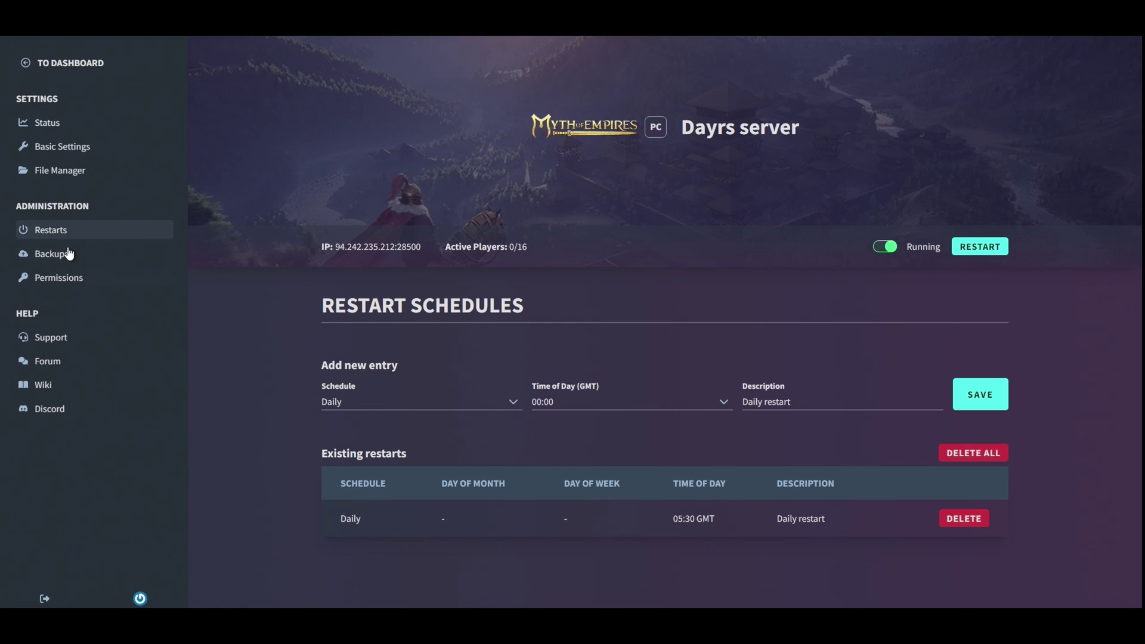
# - Switch on Automatic Backups on the Backups page and confirm
pyautogui.click(54, 261)
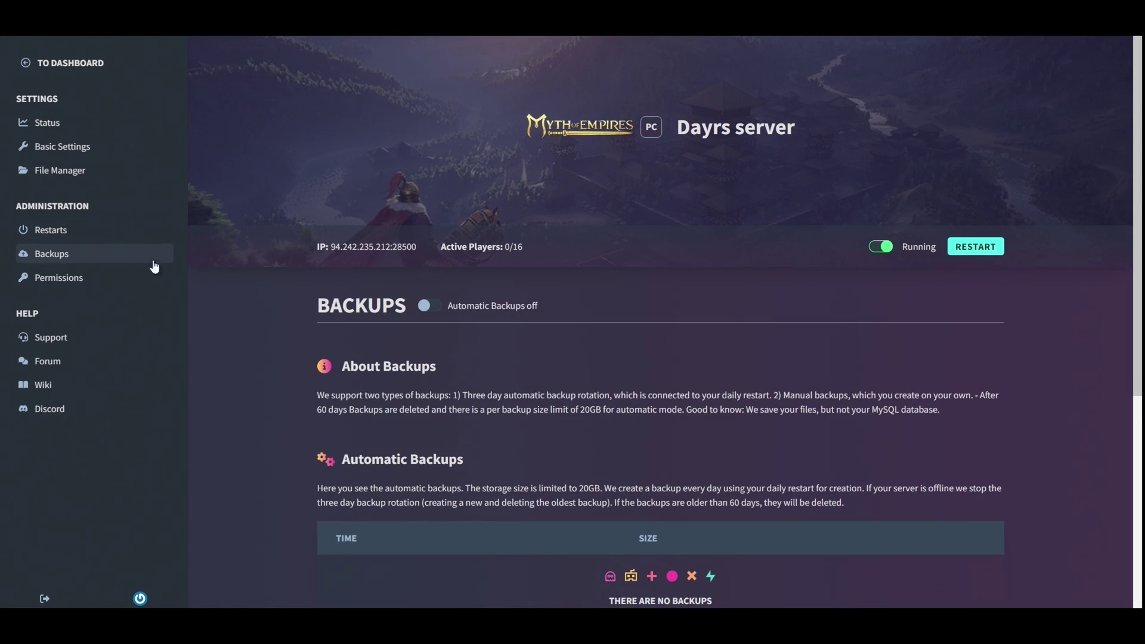
pyautogui.click(421, 307)
pyautogui.click(612, 417)
# - Create a manual backup of the server and confirm it
pyautogui.scroll(-2, 426, 370)
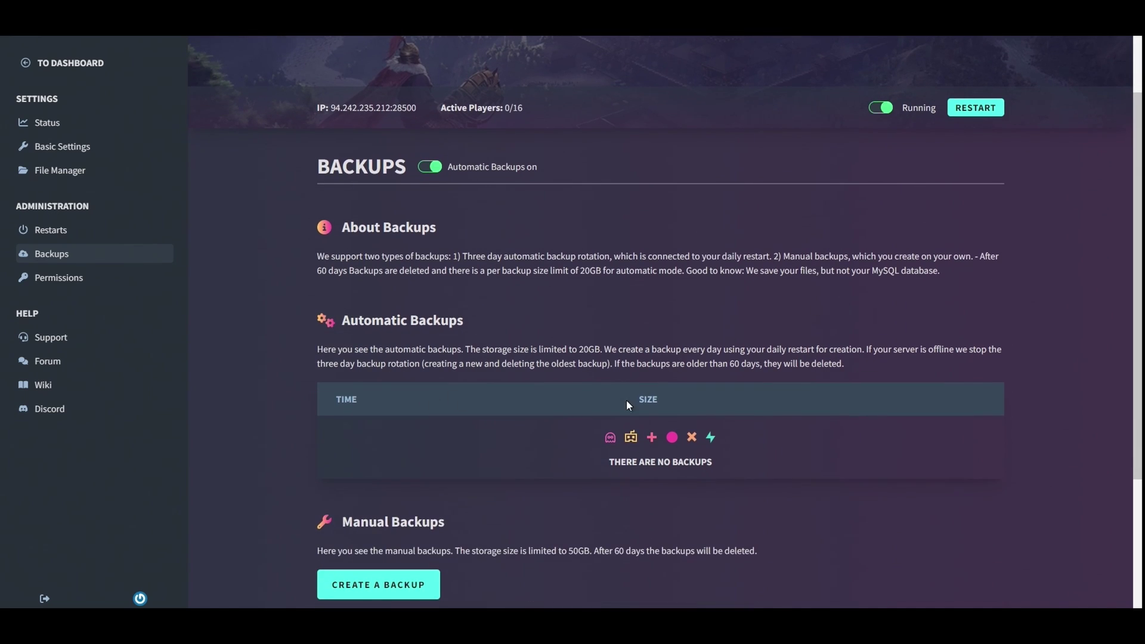
pyautogui.scroll(-2, 537, 418)
pyautogui.click(394, 458)
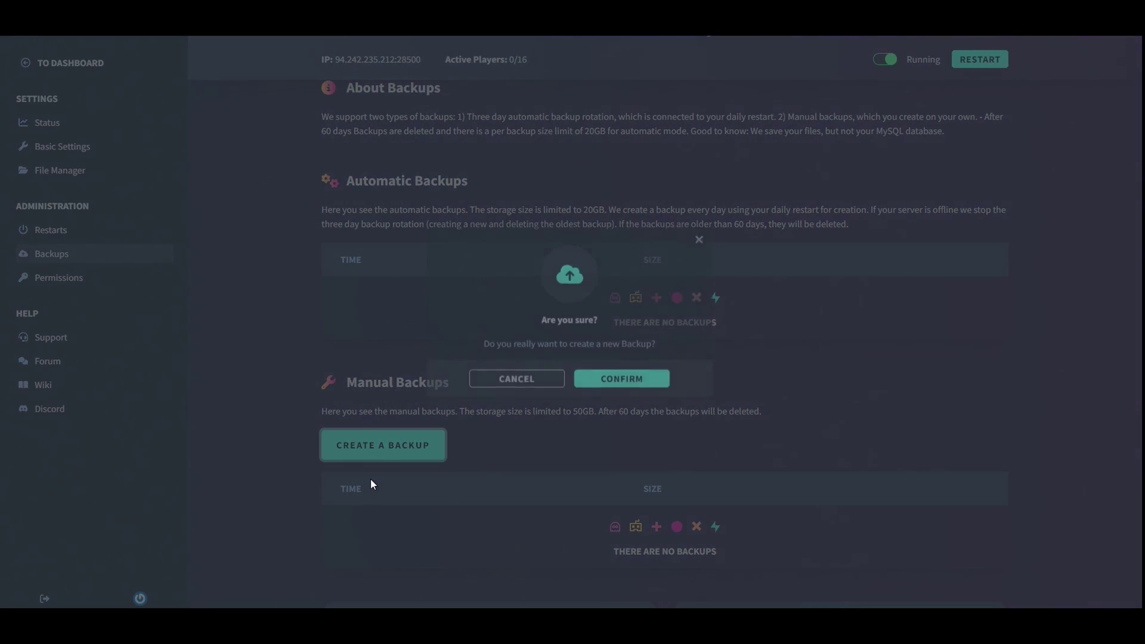
pyautogui.click(612, 391)
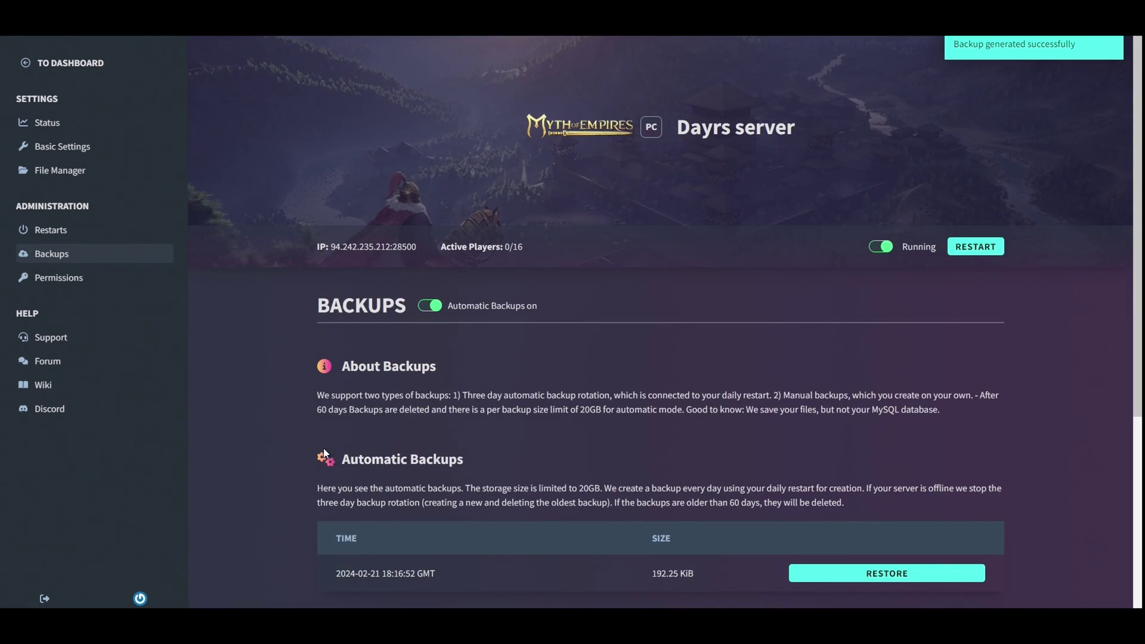
# - Check the new 192.25 KiB backup, then open the Permissions page
pyautogui.scroll(-4, 240, 433)
pyautogui.scroll(-2, 252, 448)
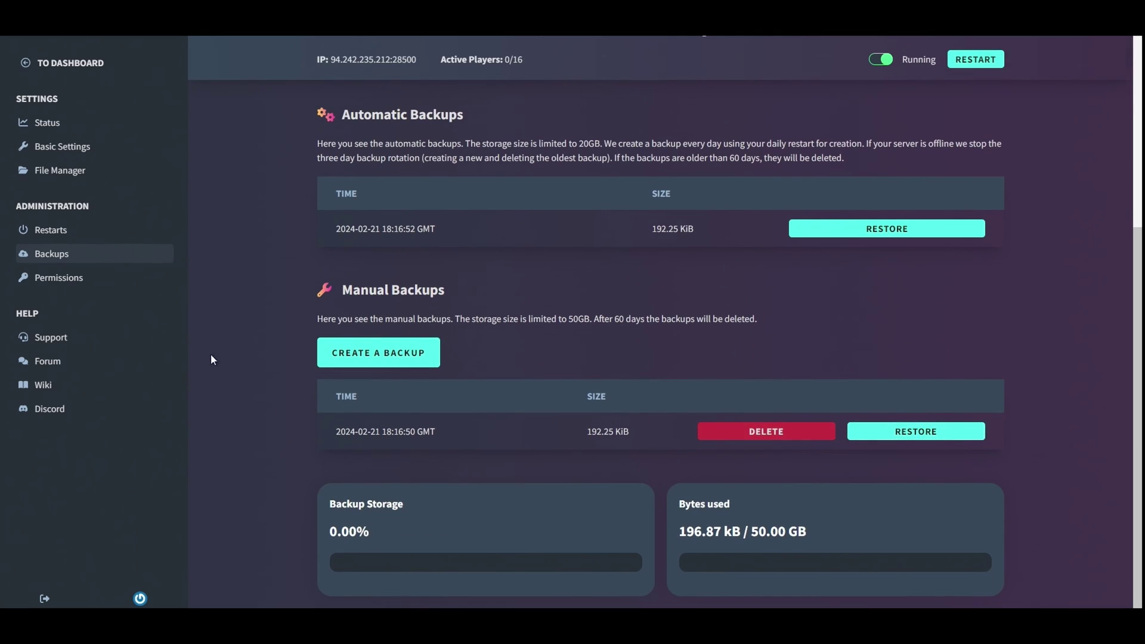
pyautogui.scroll(5, 179, 334)
pyautogui.click(83, 279)
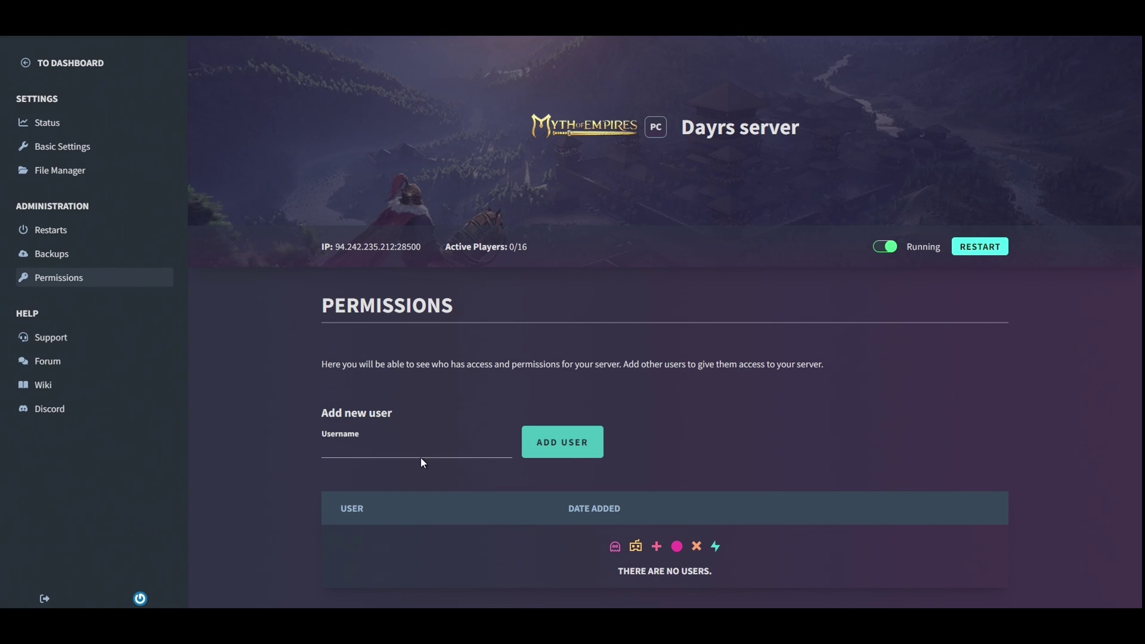
# - Open the Support page with its knowledge base search and ticket notice
pyautogui.click(83, 338)
pyautogui.scroll(-5, 554, 376)
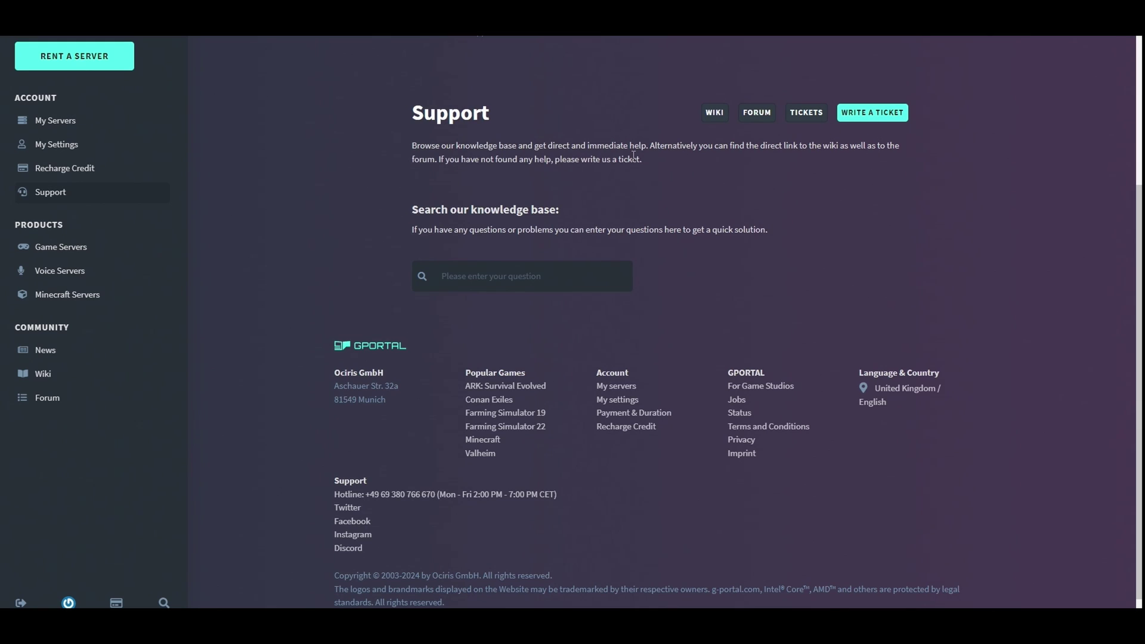
pyautogui.scroll(3, 429, 246)
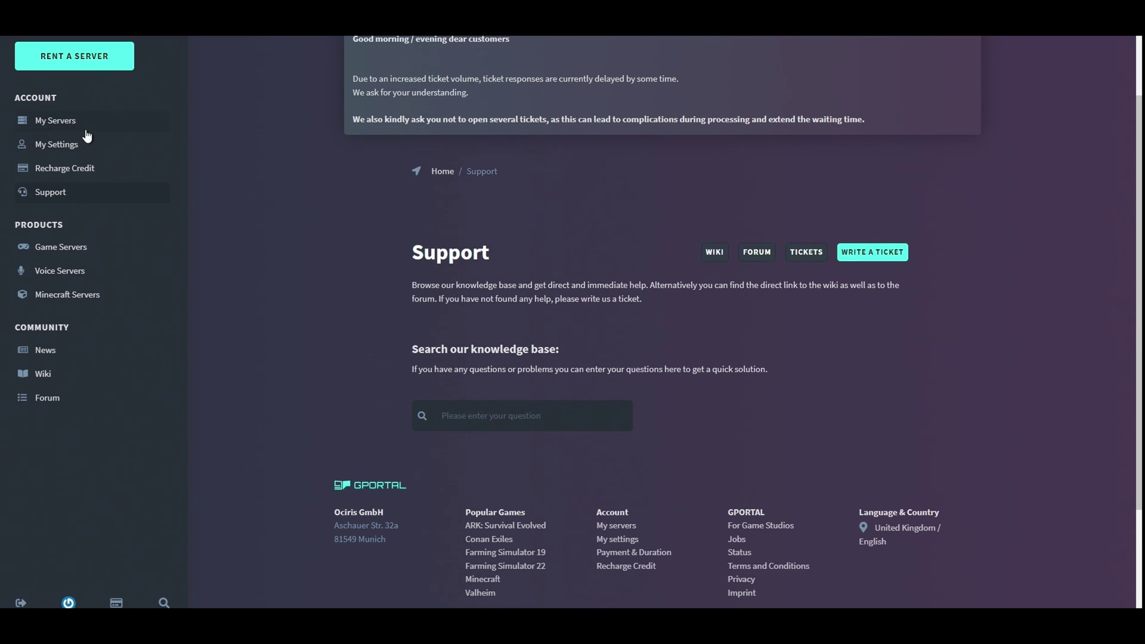
# - Return to the rented servers list and open Dayrs server's Status page, now Running
pyautogui.click(87, 132)
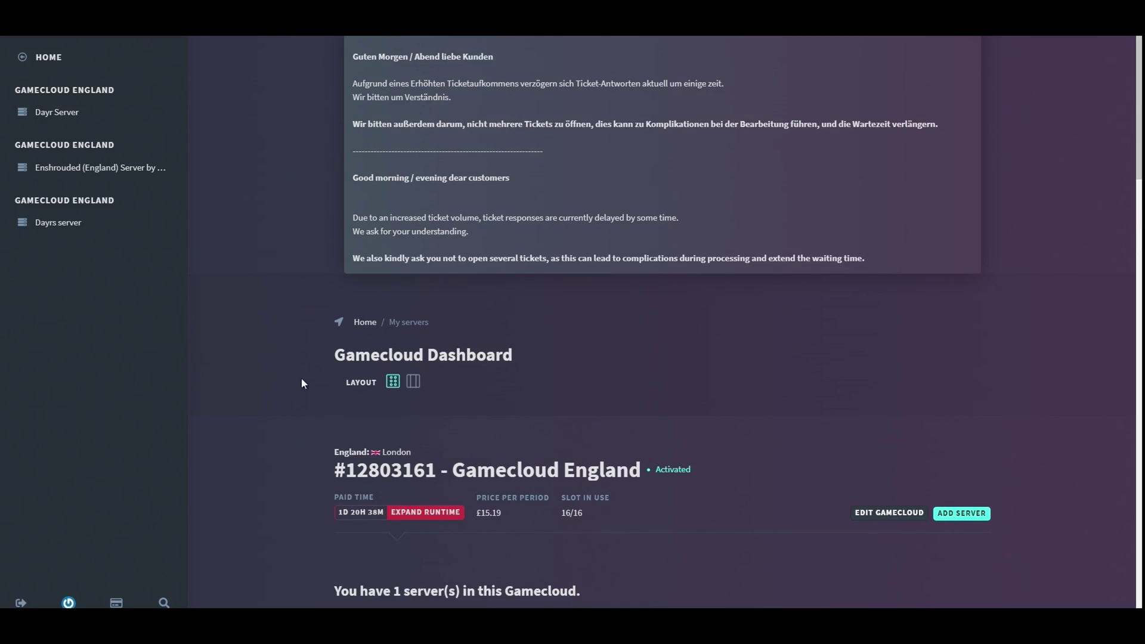
pyautogui.scroll(-7, 287, 357)
pyautogui.scroll(7, 286, 352)
pyautogui.click(46, 223)
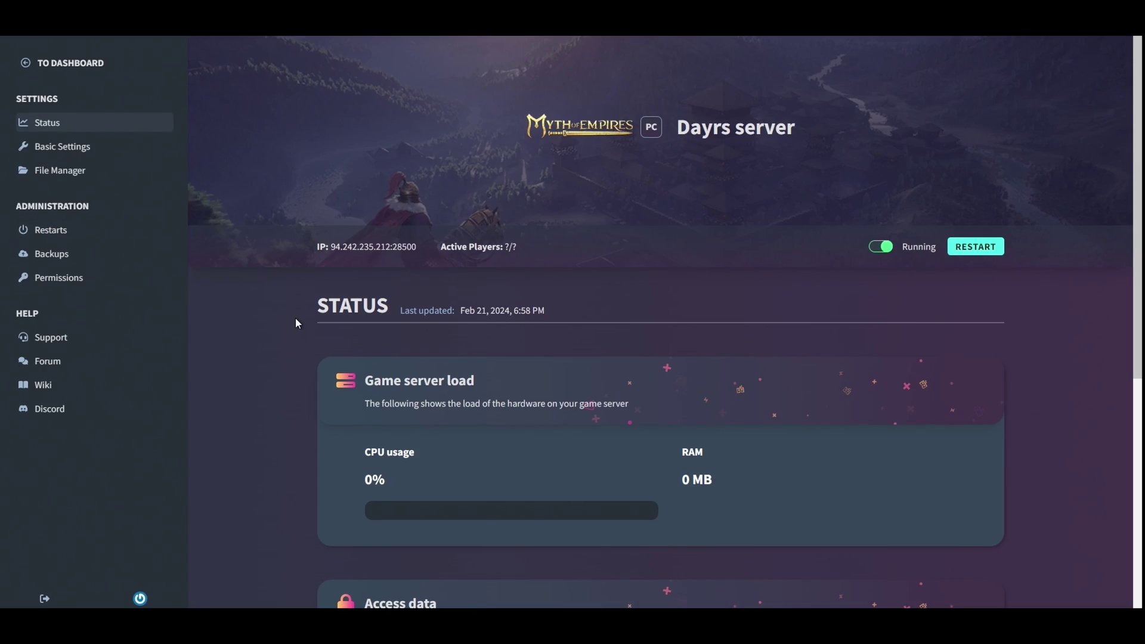
pyautogui.scroll(-5, 295, 320)
pyautogui.scroll(5, 295, 319)
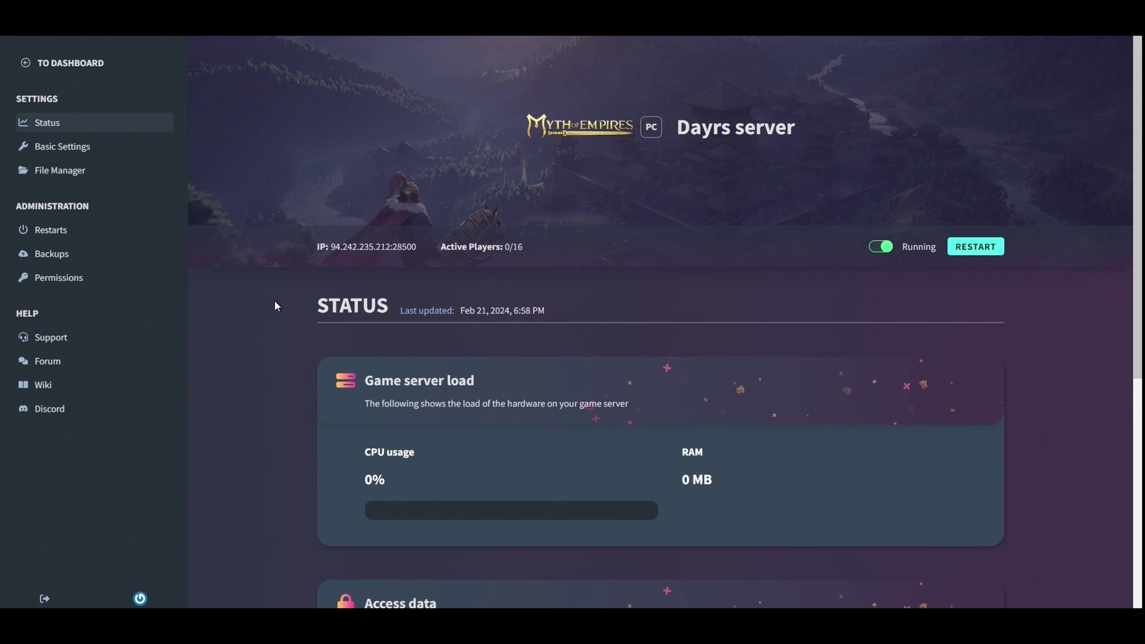